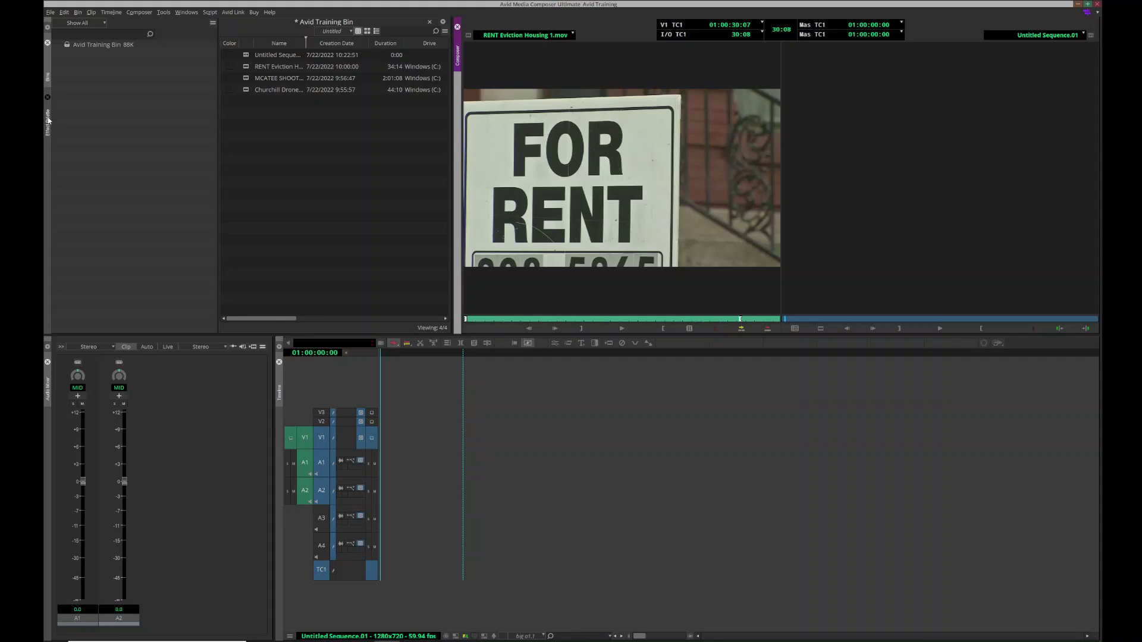
Open the Effect Palette on the Blend category to list 3D Warp, Picture-in-Picture and Superimpose.
left_click(48, 120)
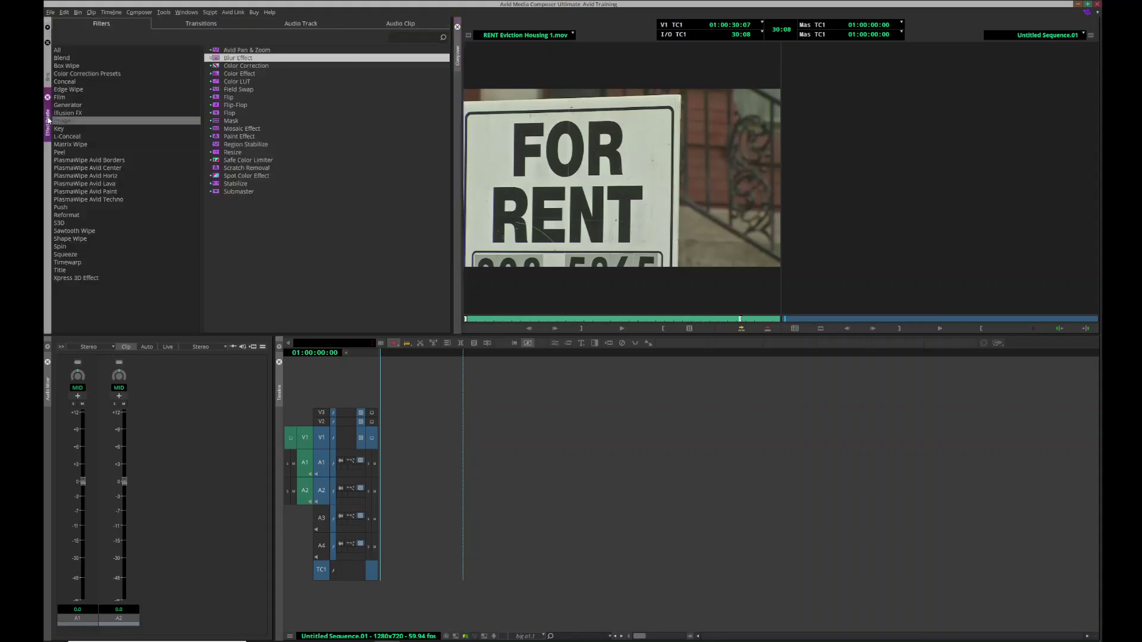
left_click(62, 59)
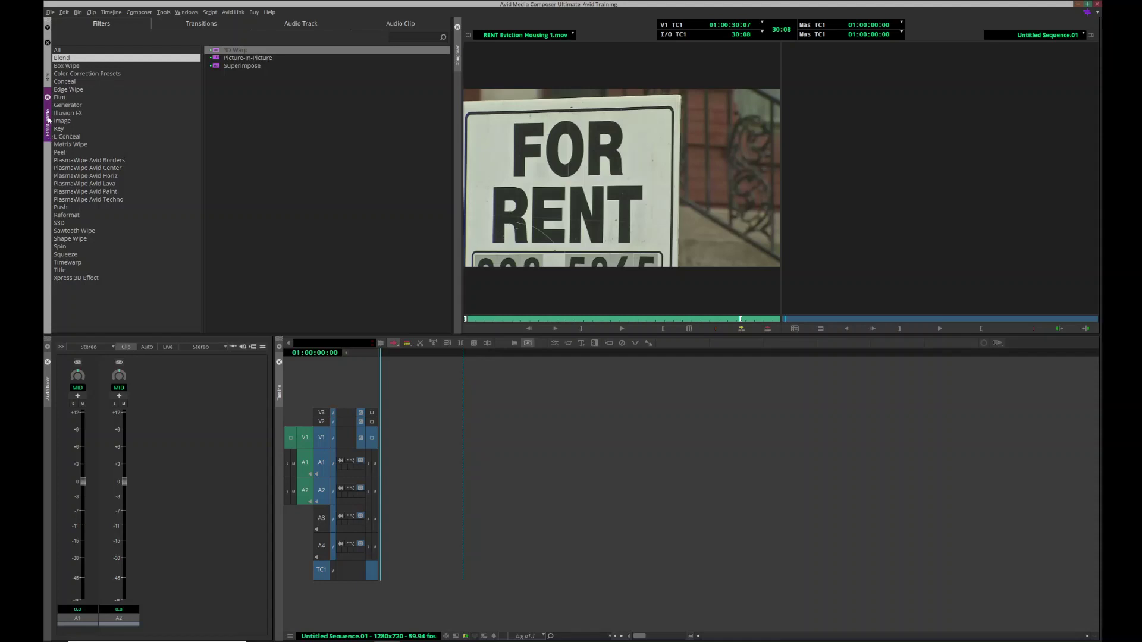
left_click(163, 13)
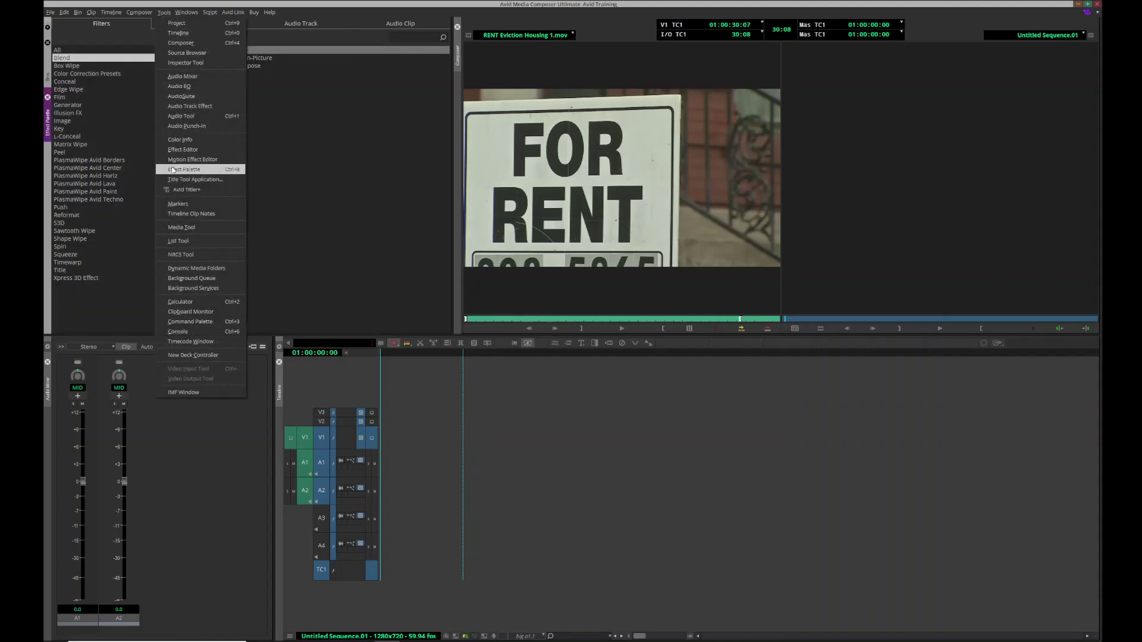
left_click(234, 172)
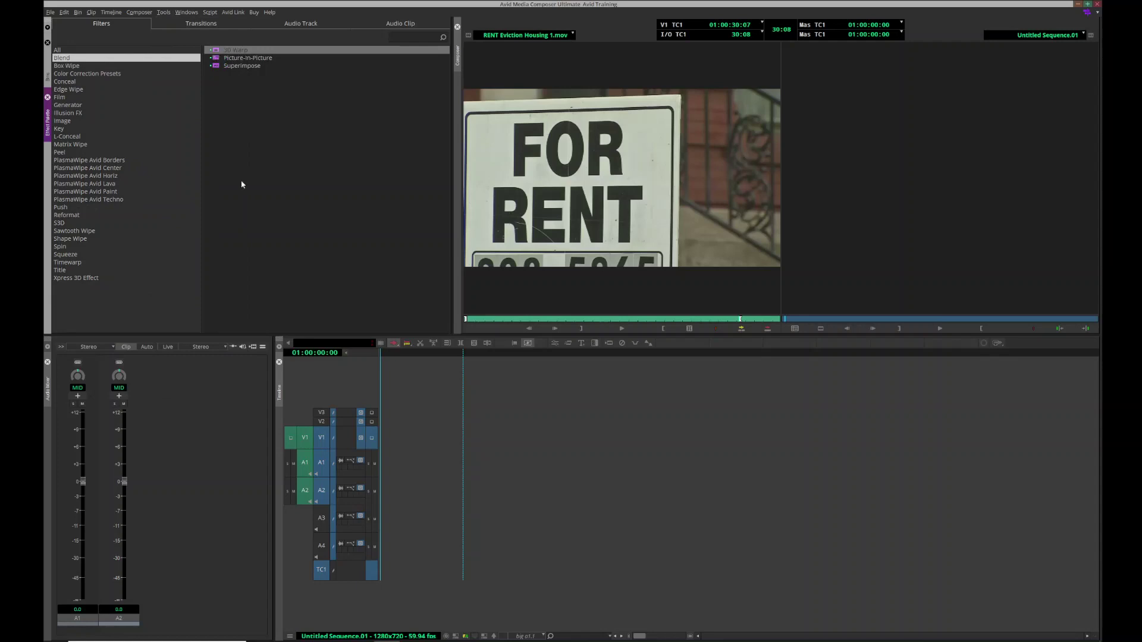
Mark the sign shot in RENT Eviction Housing 1.mov and overwrite it into the sequence.
left_click(671, 319)
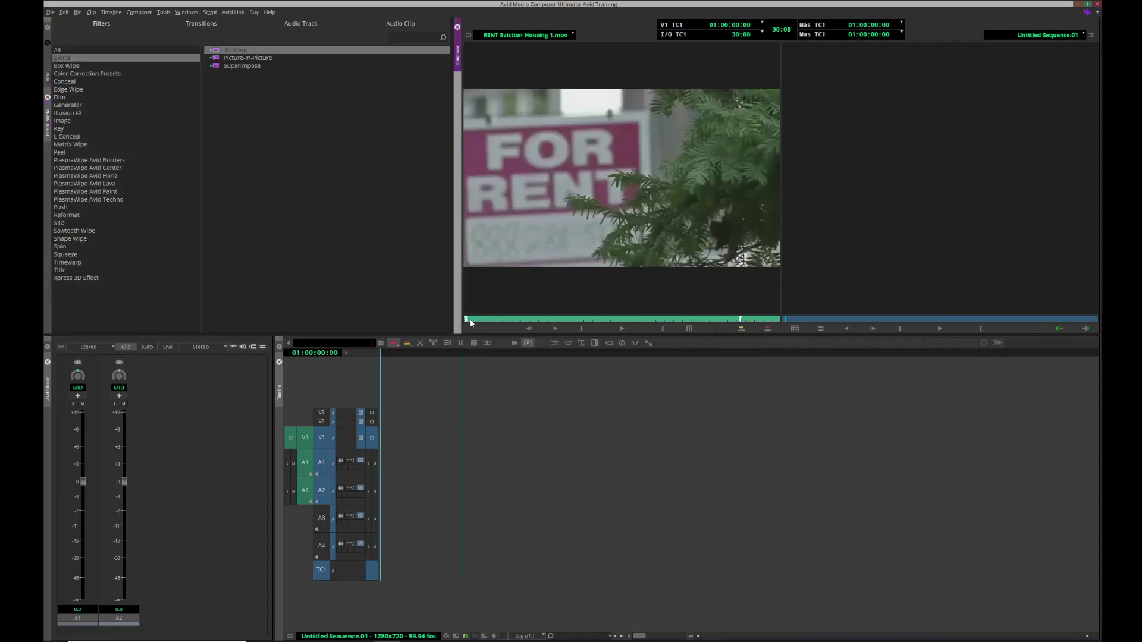
left_click(742, 329)
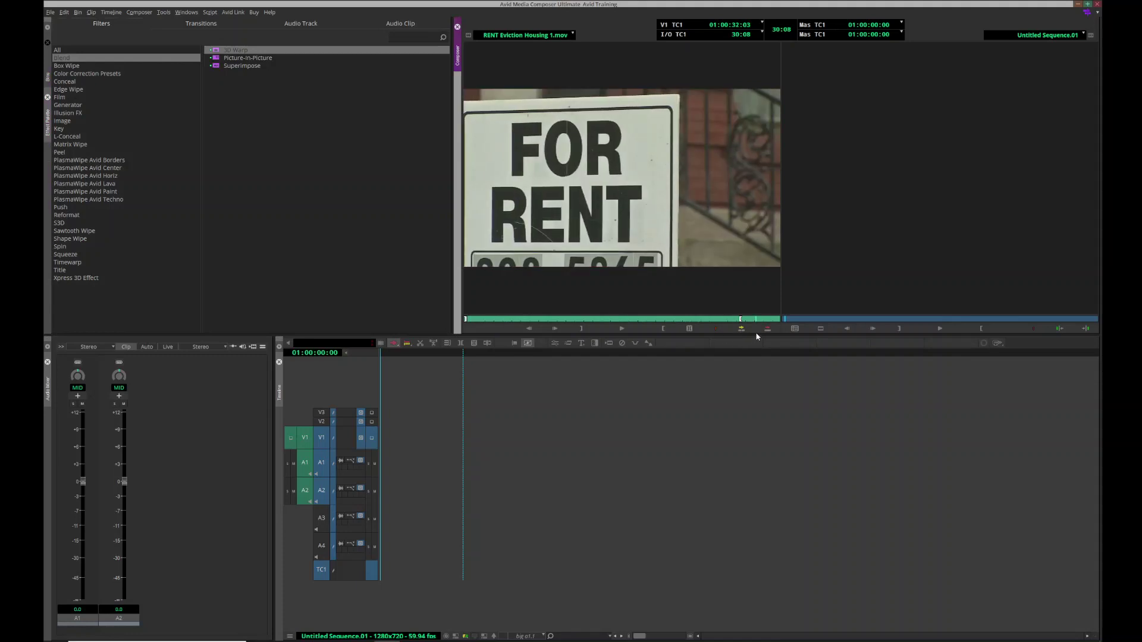
key("j")
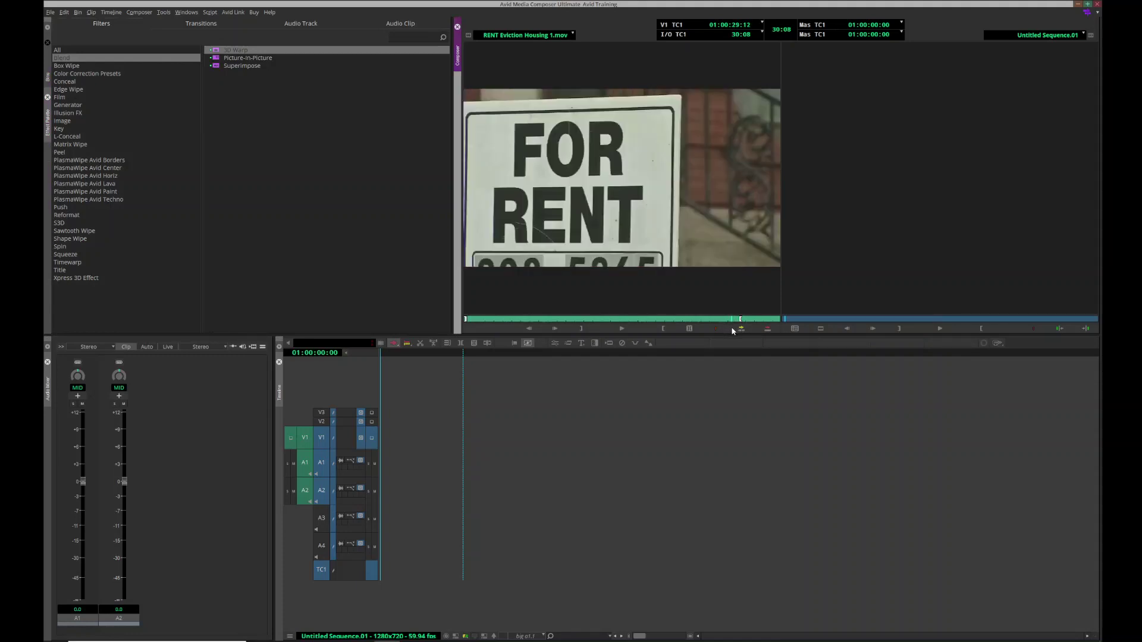
key("o")
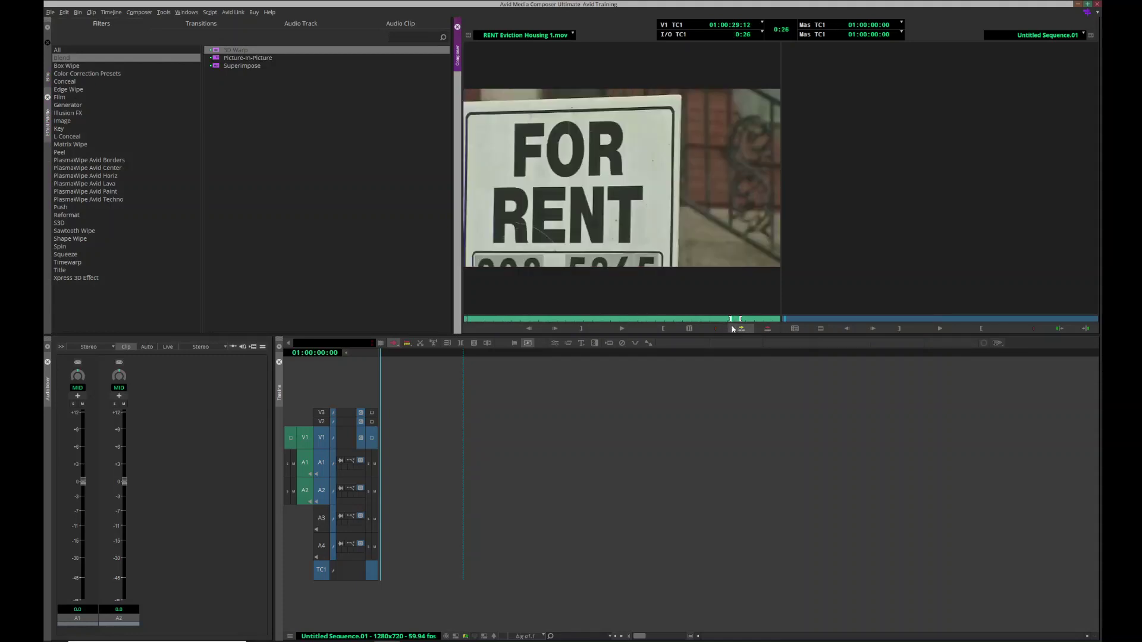
left_click(767, 328)
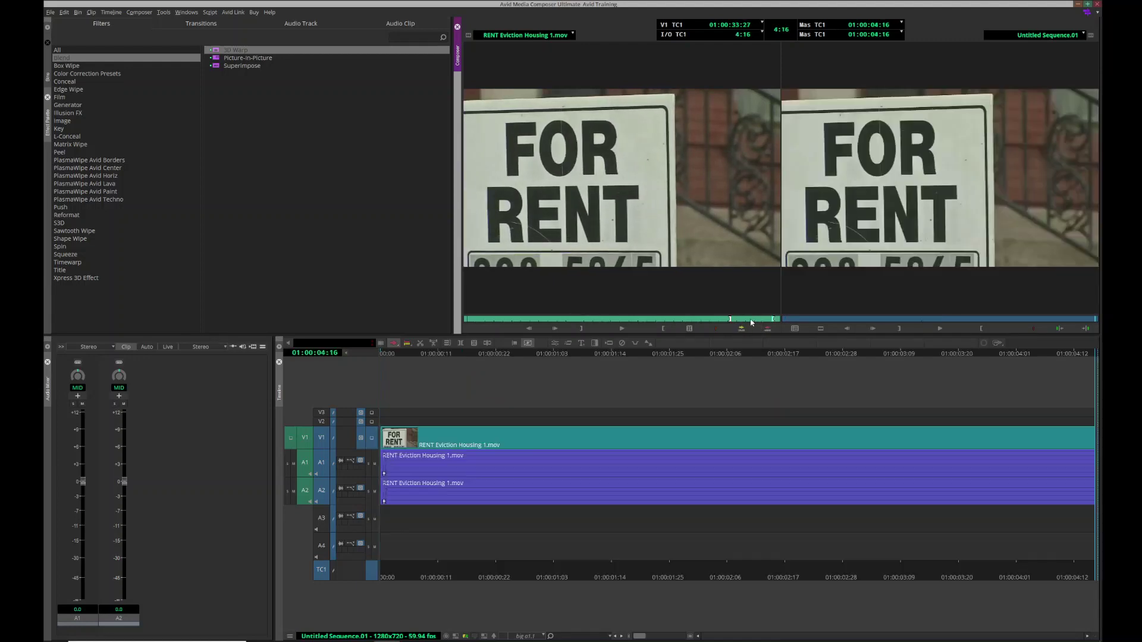
Delete the A1 and A2 audio segments from the sequence.
left_click(419, 467)
key("Delete")
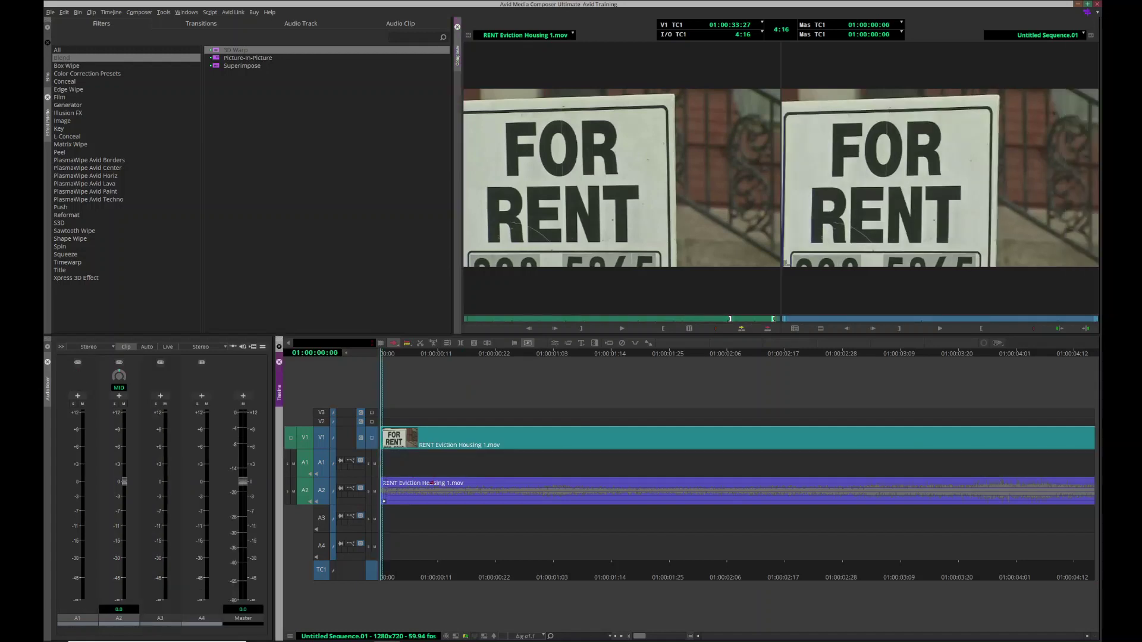
left_click(432, 484)
key("Delete")
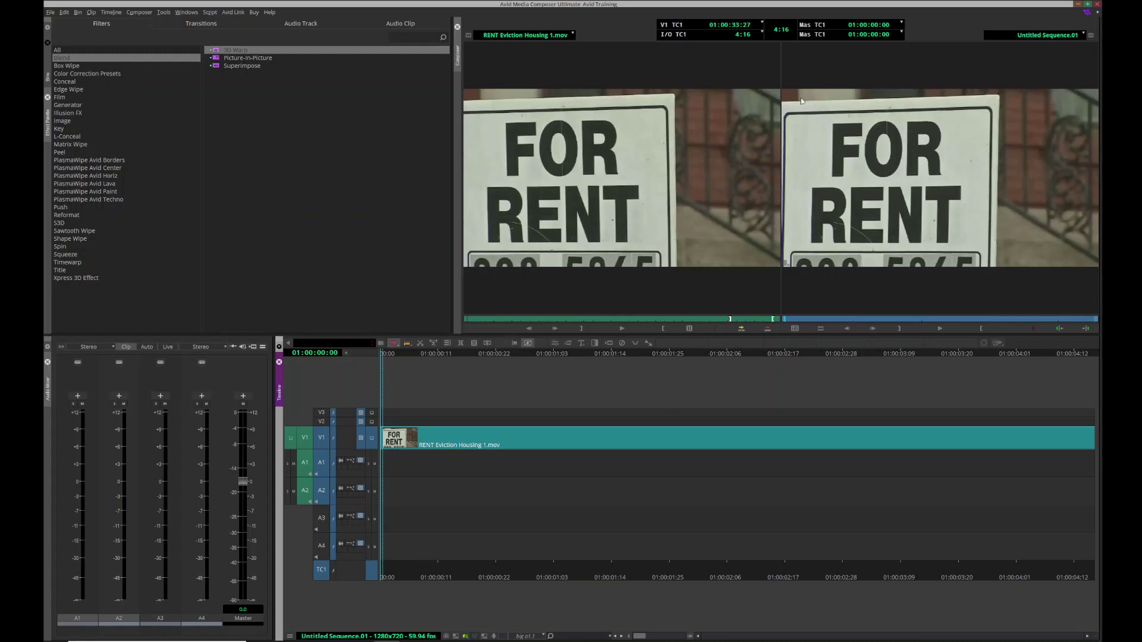
Apply 3D Warp to the V1 clip and open its settings with Crop expanded.
left_click_drag(214, 50, 497, 445)
left_click(498, 356)
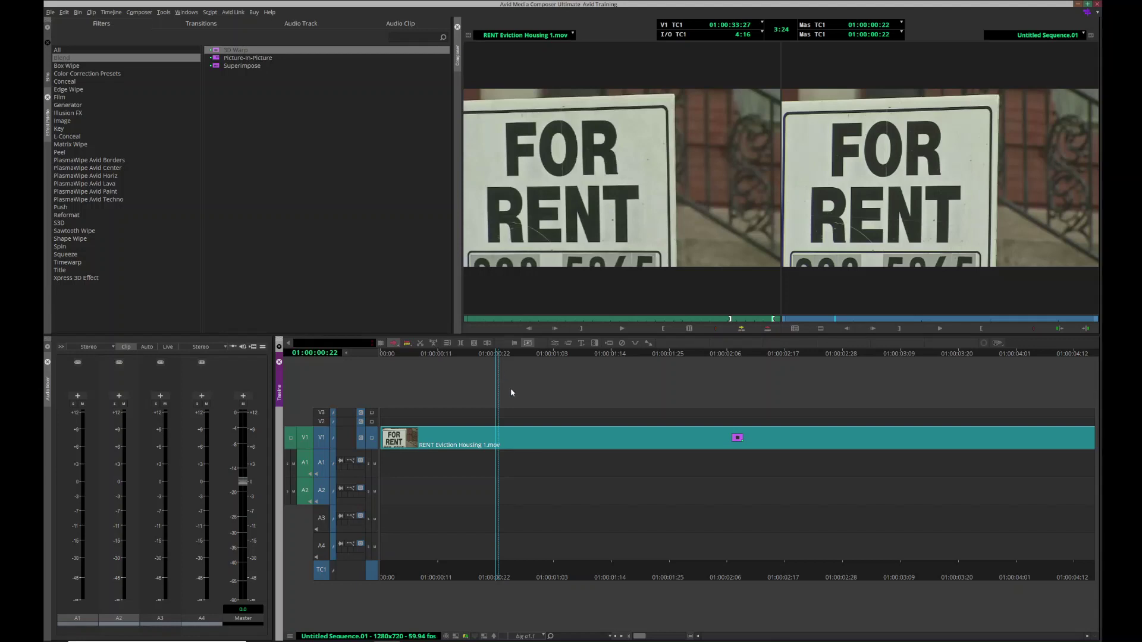
left_click(555, 343)
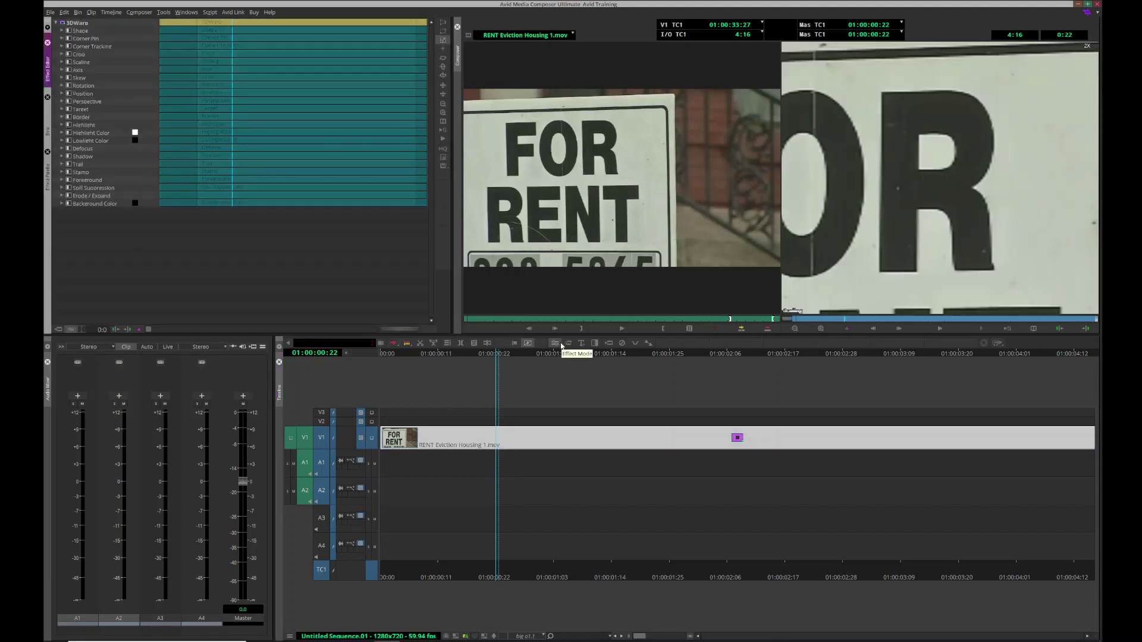
left_click(64, 55)
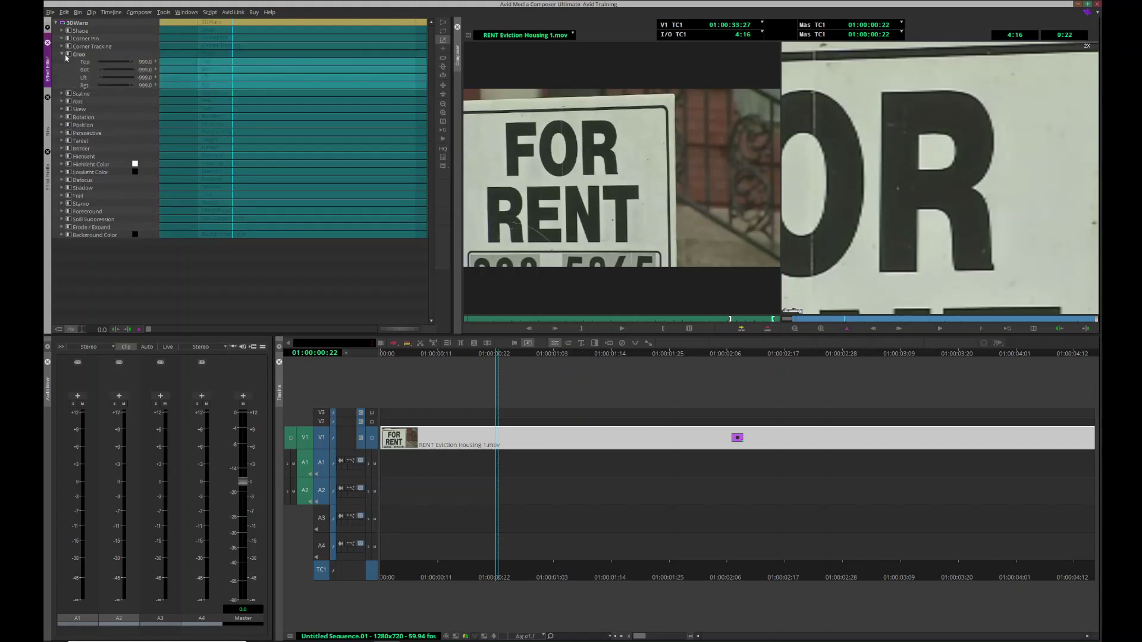
Magnify the record view to inspect the sign, then return to full frame.
left_click(796, 329)
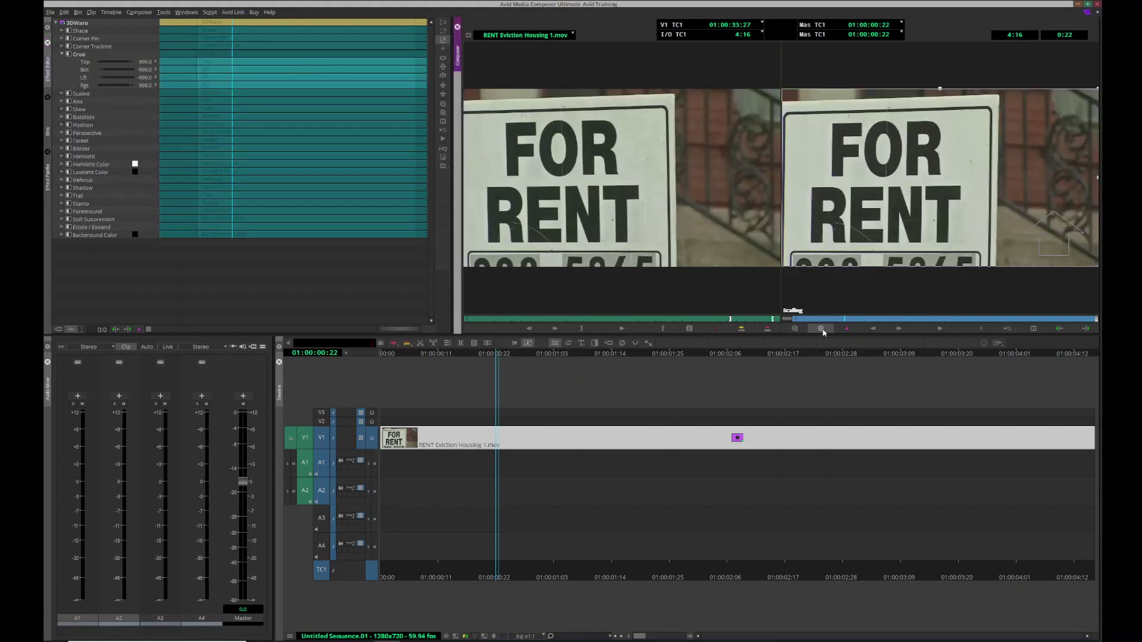
left_click(821, 329)
left_click(821, 329)
left_click(796, 329)
left_click(795, 329)
left_click(821, 329)
left_click(821, 329)
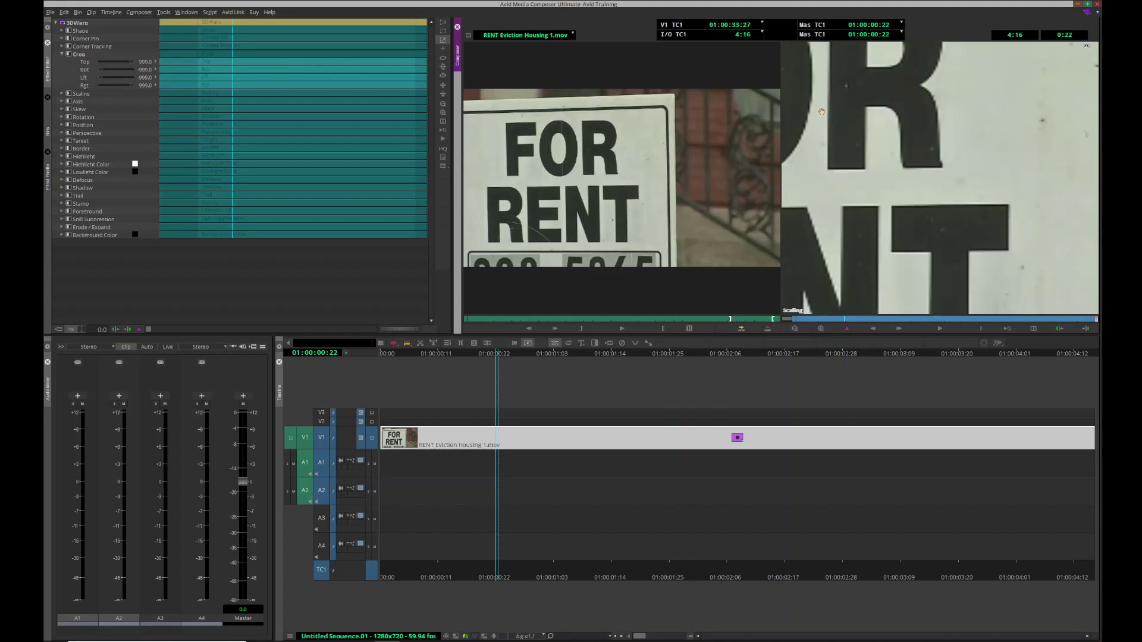
left_click_drag(821, 112, 822, 269)
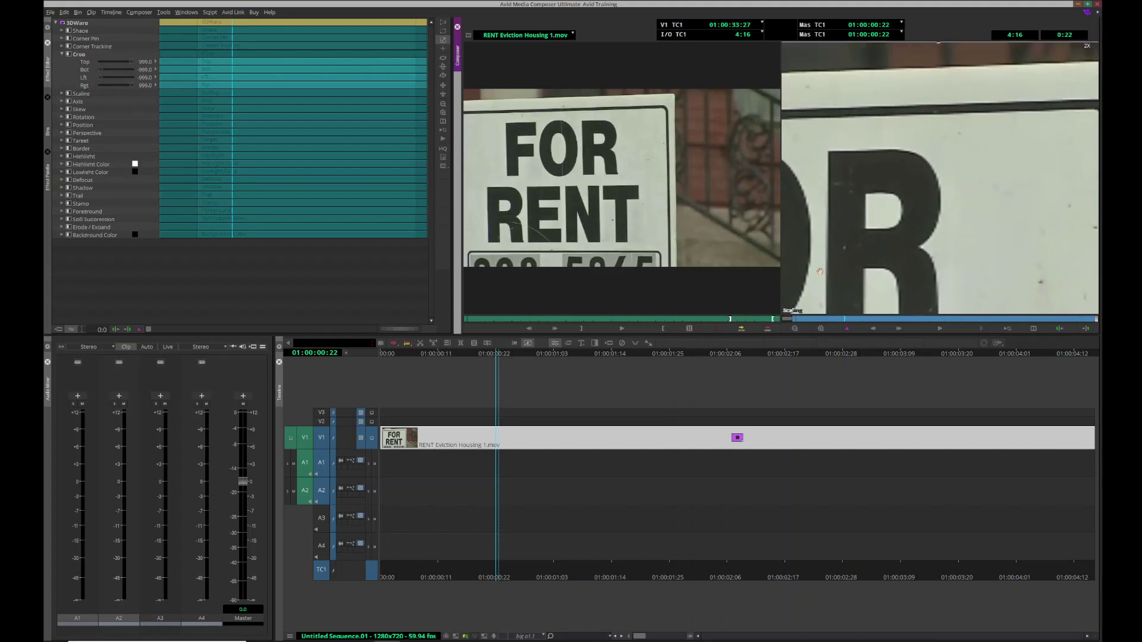
left_click(795, 329)
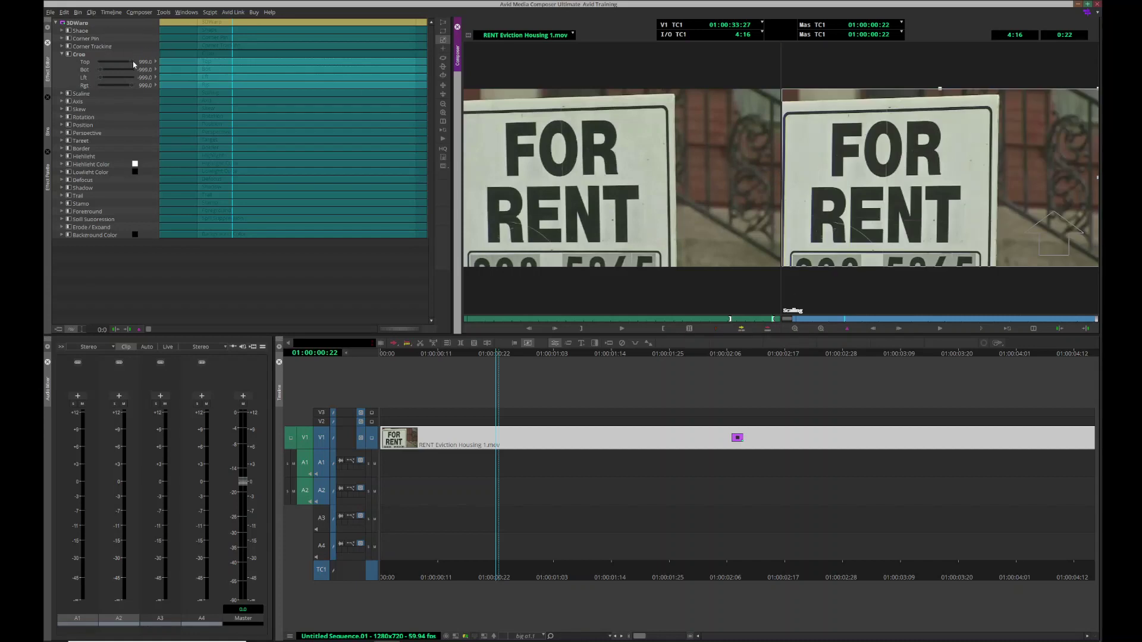
Crop to Top 693, Bot 777, Lft 860, Rgt 249 around the sign and nudge it right.
left_click_drag(134, 64, 131, 63)
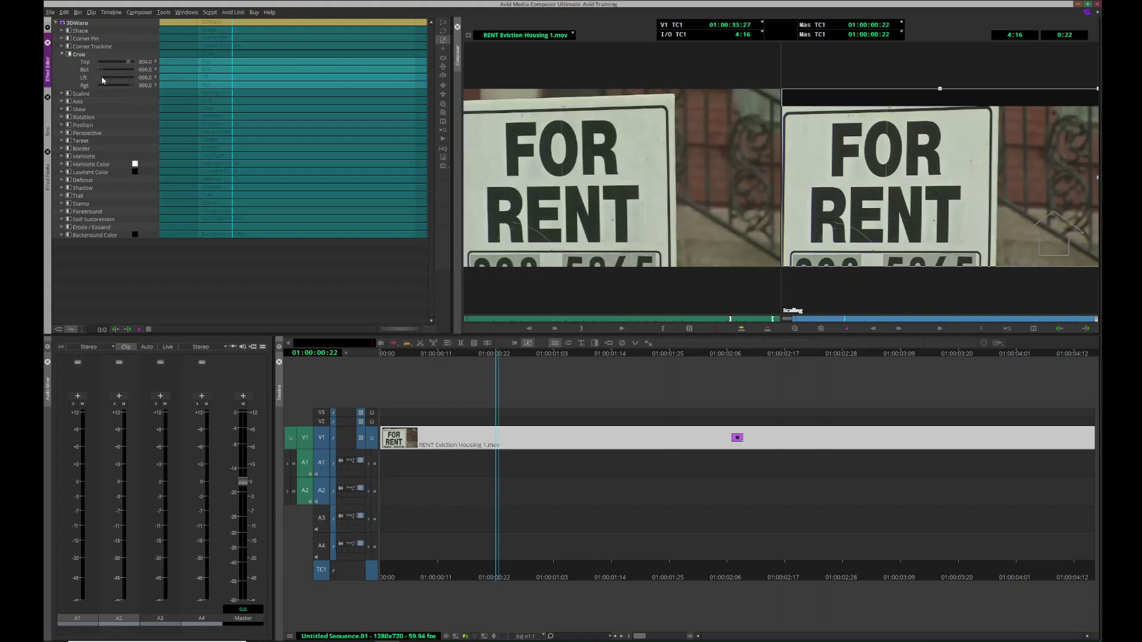
left_click_drag(102, 69, 118, 87)
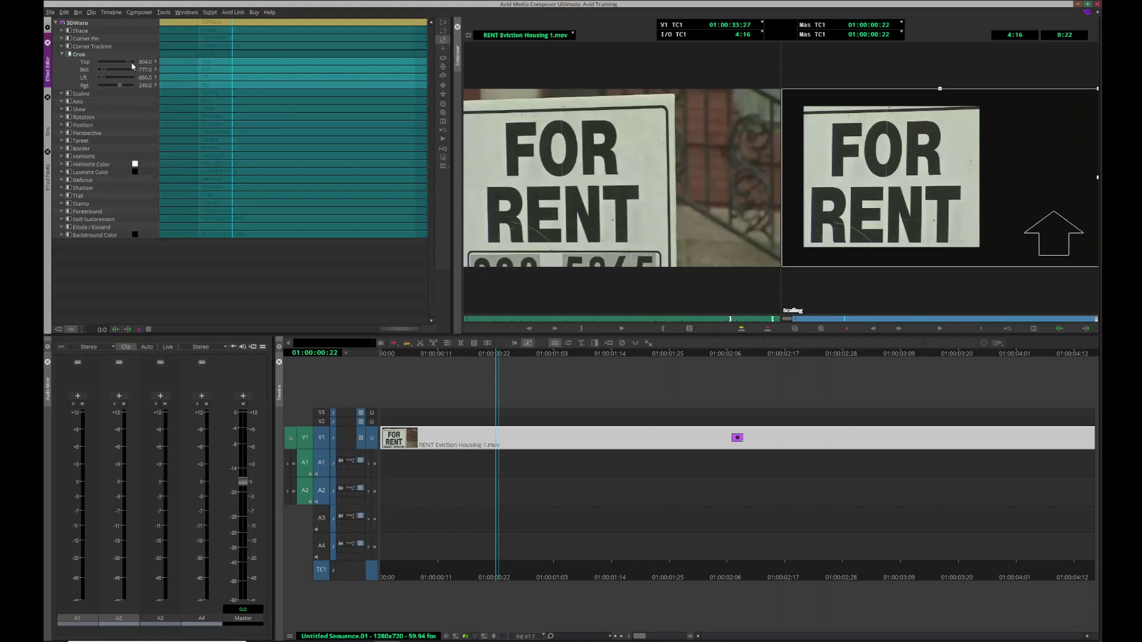
left_click_drag(130, 63, 129, 64)
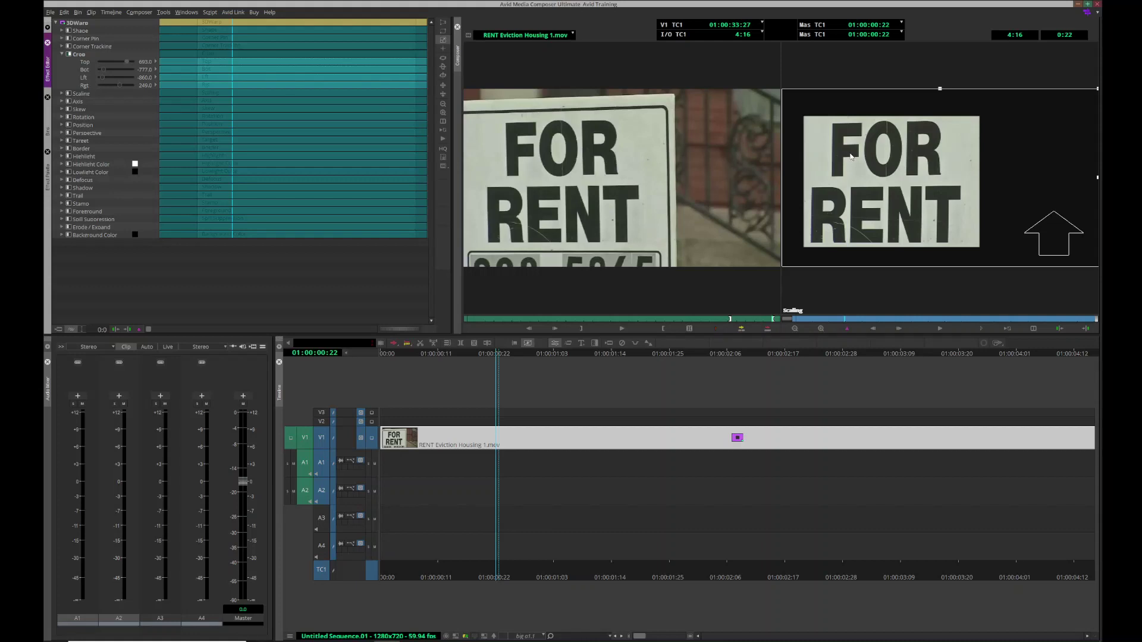
left_click_drag(844, 156, 906, 147)
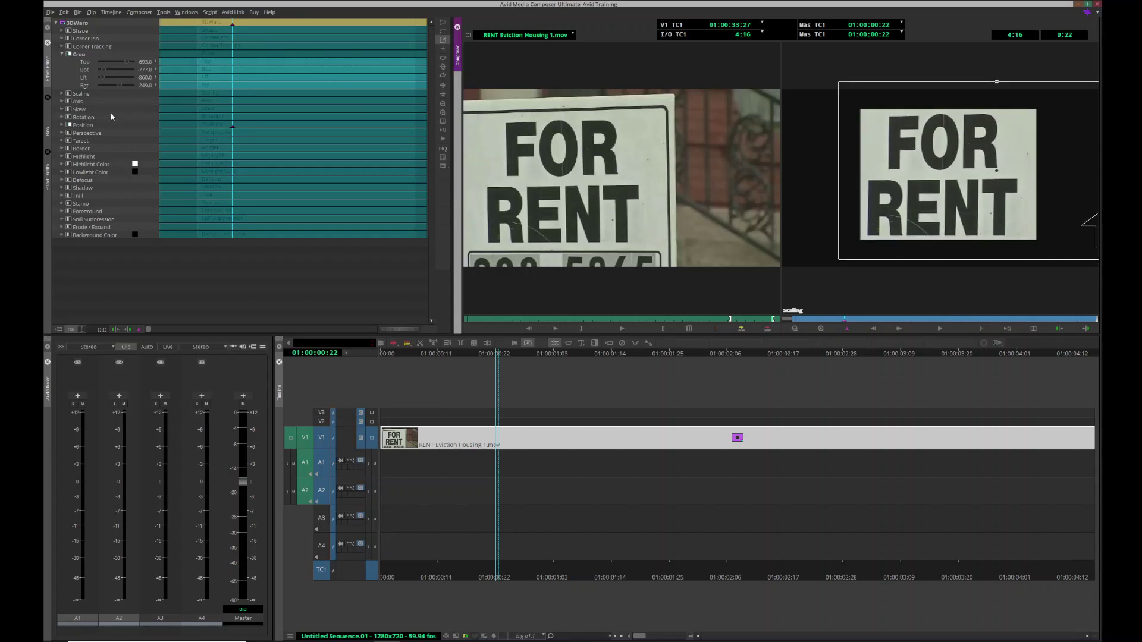
Adjust the sign's scaling and add a border around it.
left_click(62, 94)
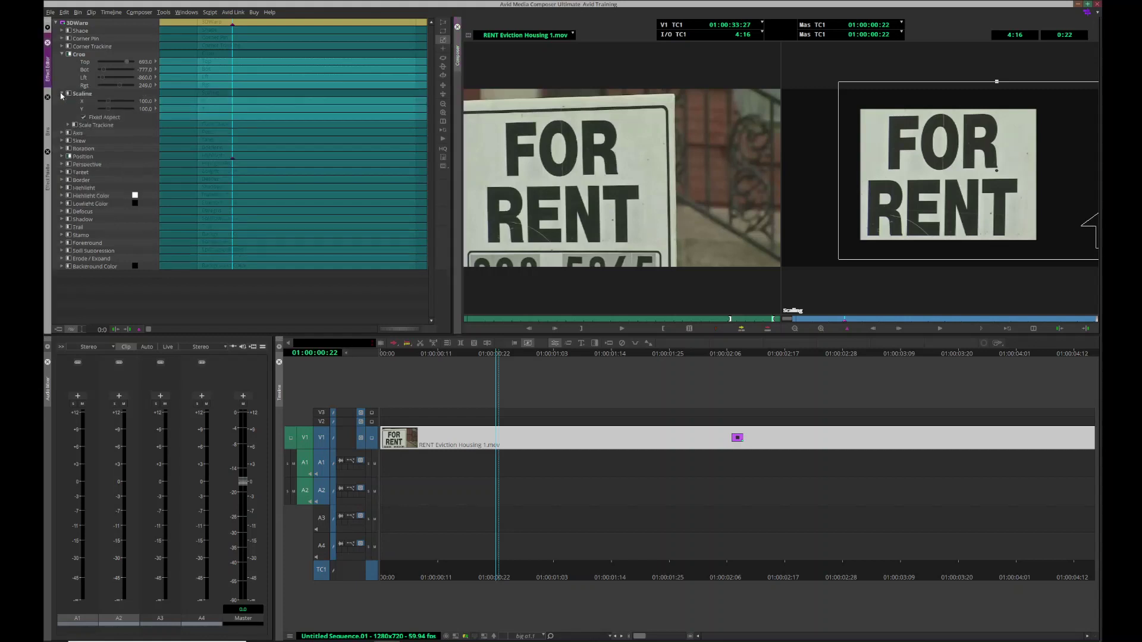
left_click_drag(107, 102, 107, 103)
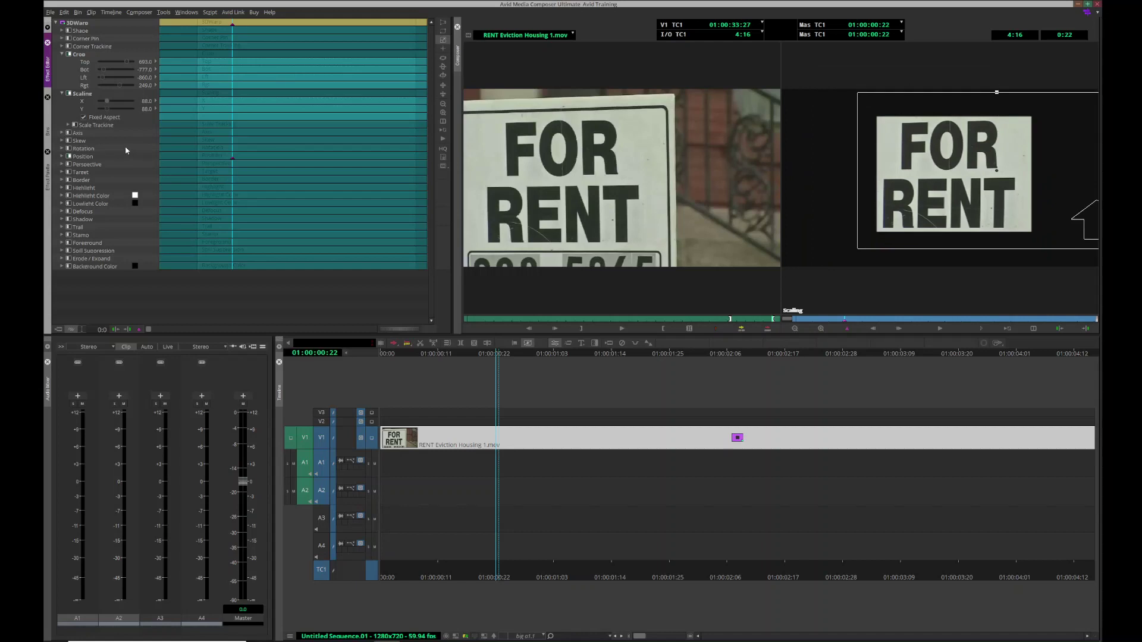
left_click(61, 179)
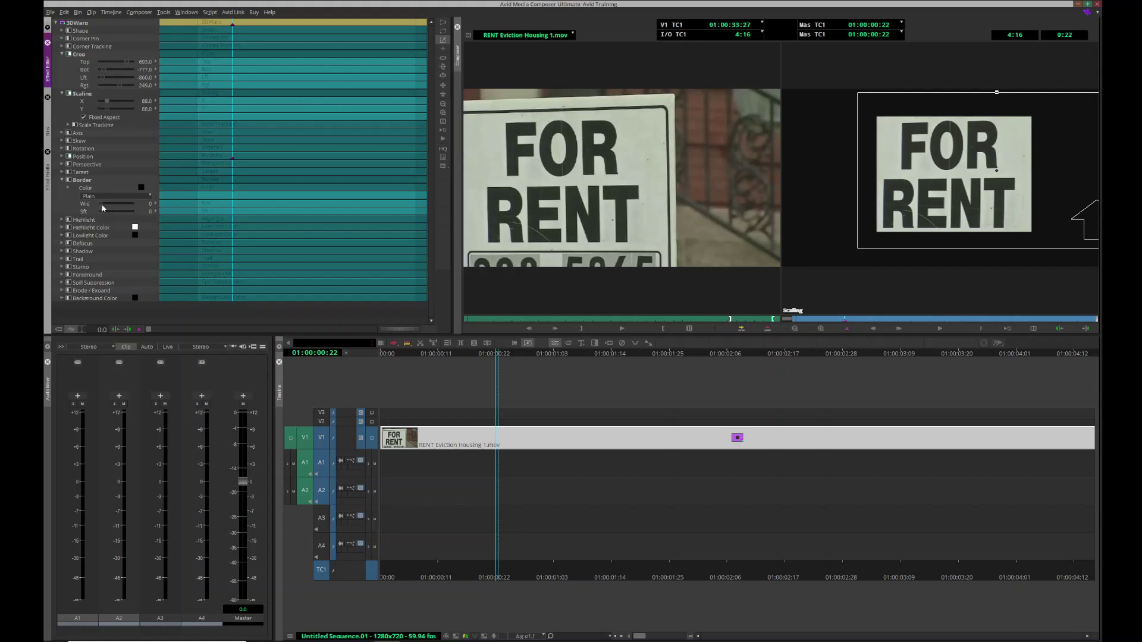
left_click_drag(101, 206, 105, 207)
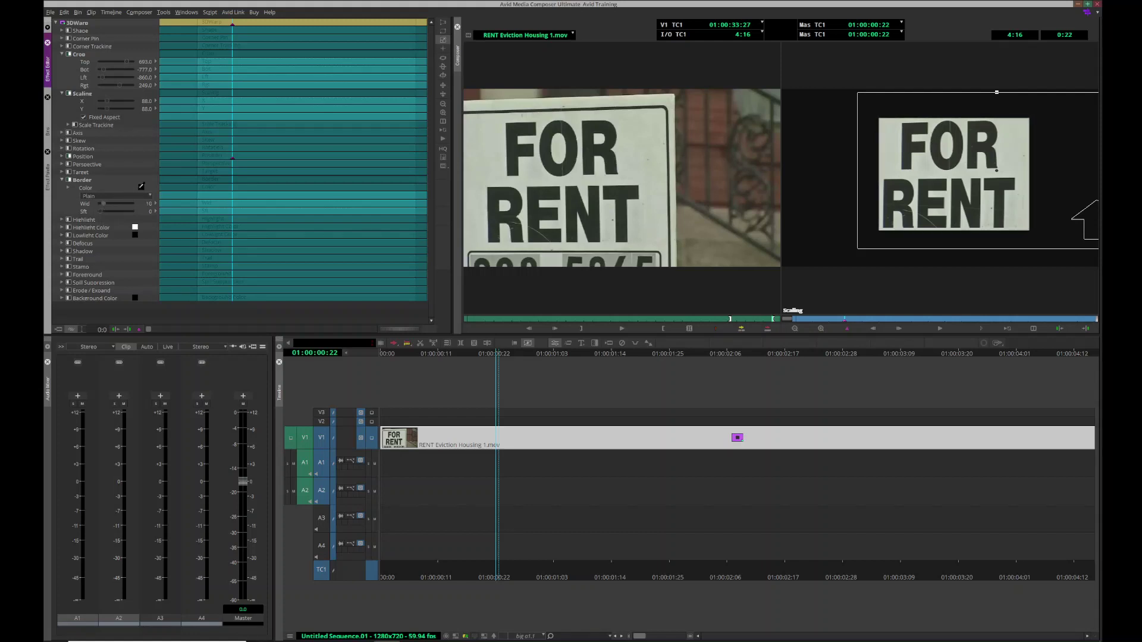
Make the border red with width 42 and softness 99.
left_click(141, 187)
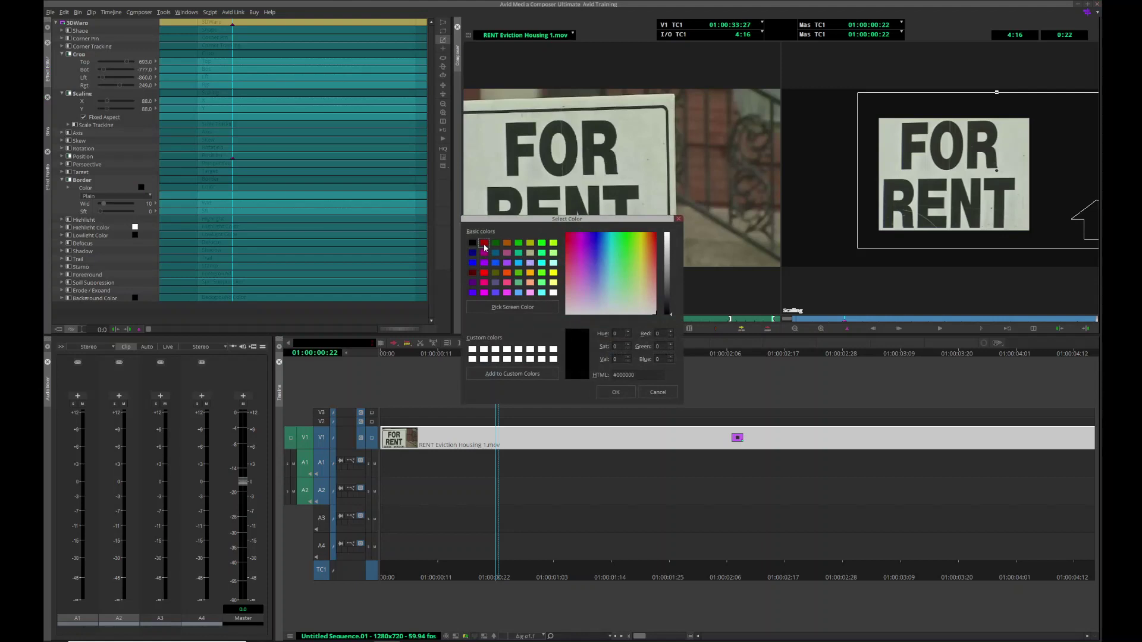
left_click(485, 245)
left_click(603, 389)
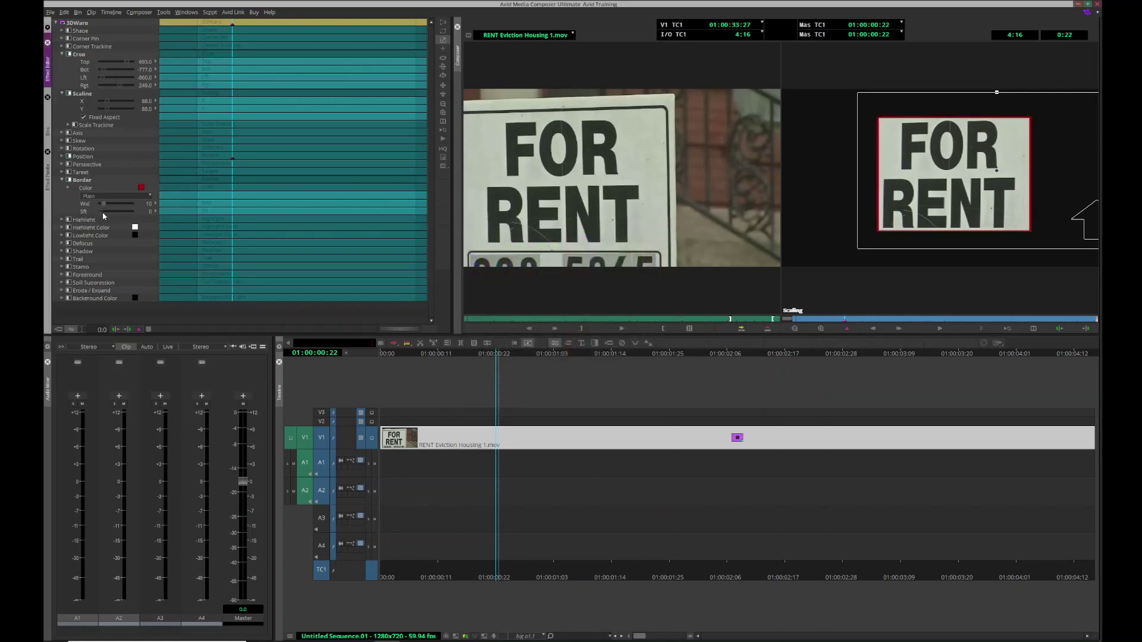
left_click_drag(101, 212, 109, 216)
left_click_drag(105, 206, 112, 211)
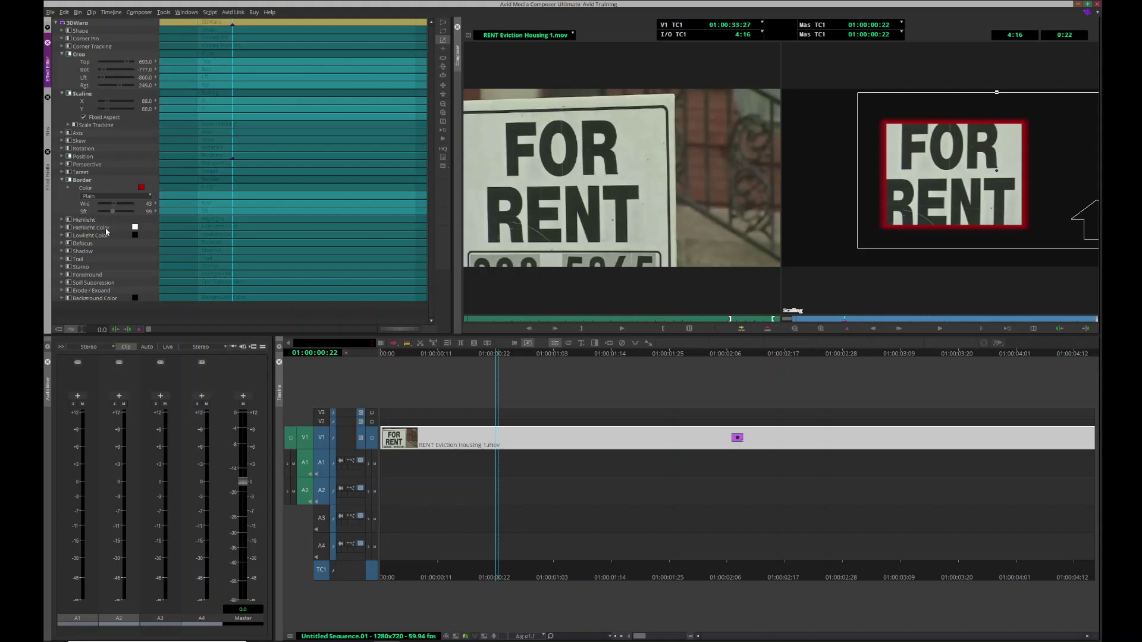
left_click(62, 180)
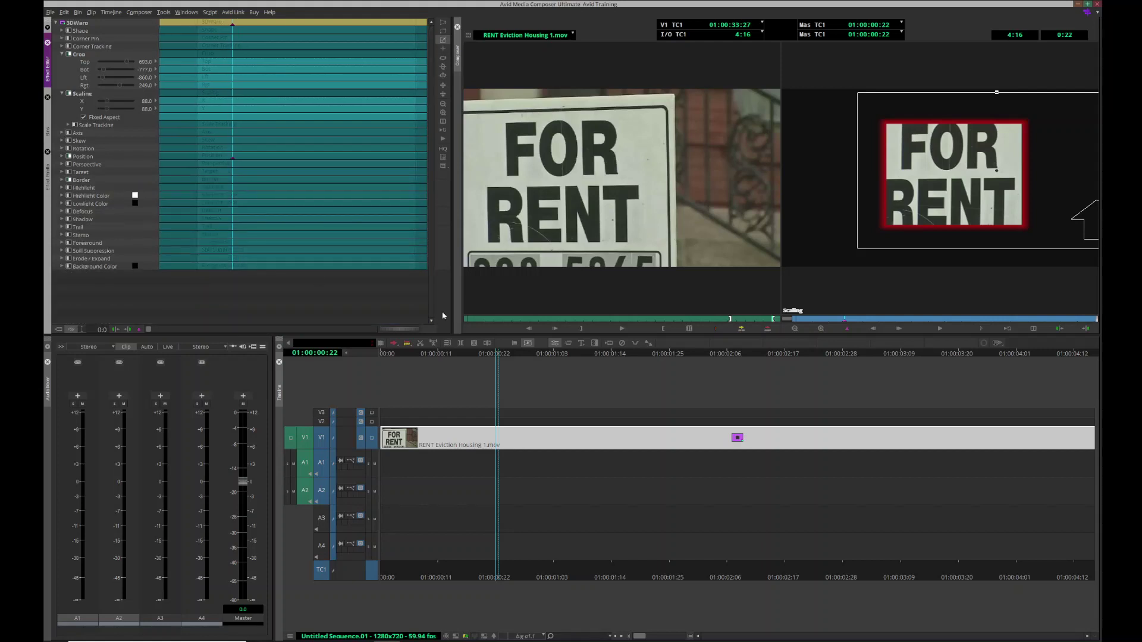
mouse_move(898, 189)
left_mouse_down()
mouse_move(918, 173)
mouse_move(904, 171)
left_mouse_up()
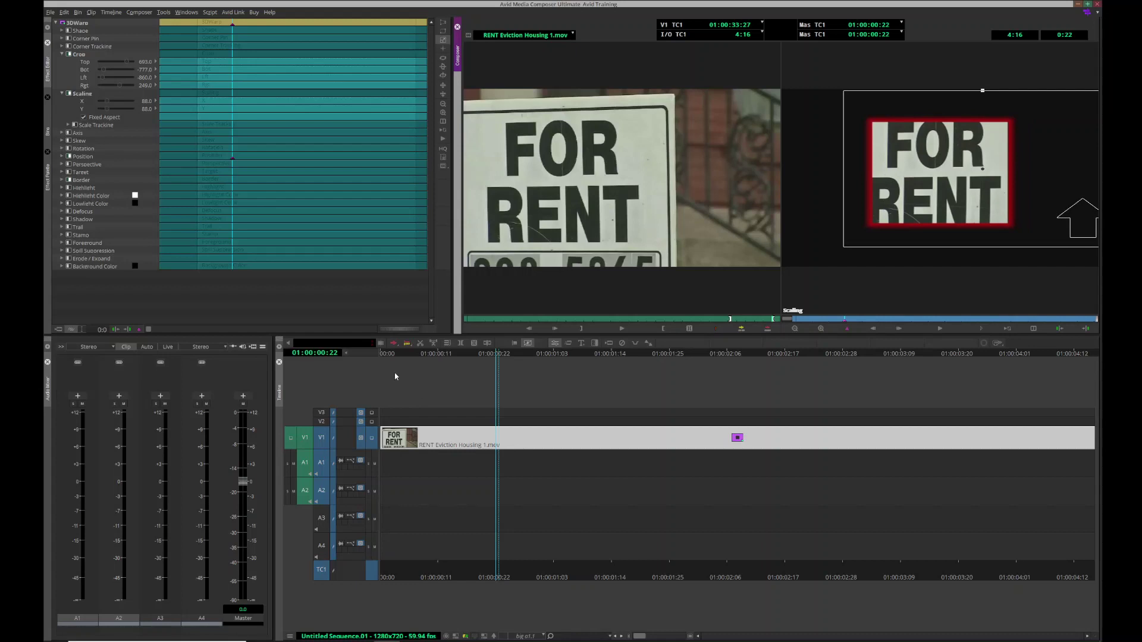
Move the FOR RENT clip up to V2 and mark IN/OUT on the porch-chairs source shot.
left_click(397, 344)
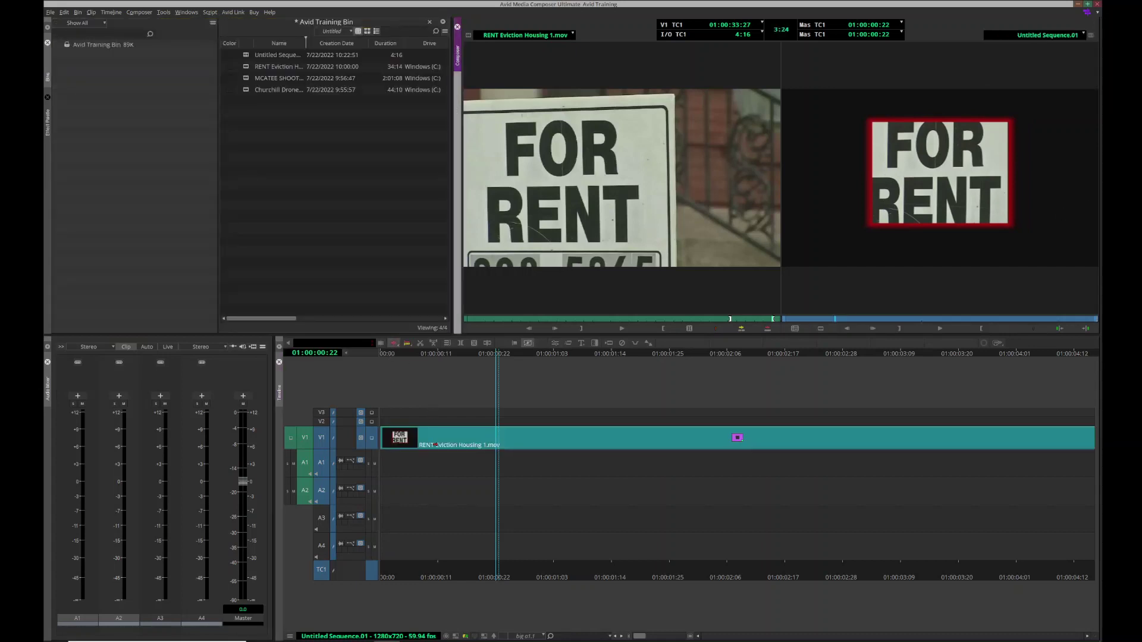
left_click_drag(435, 441, 437, 423)
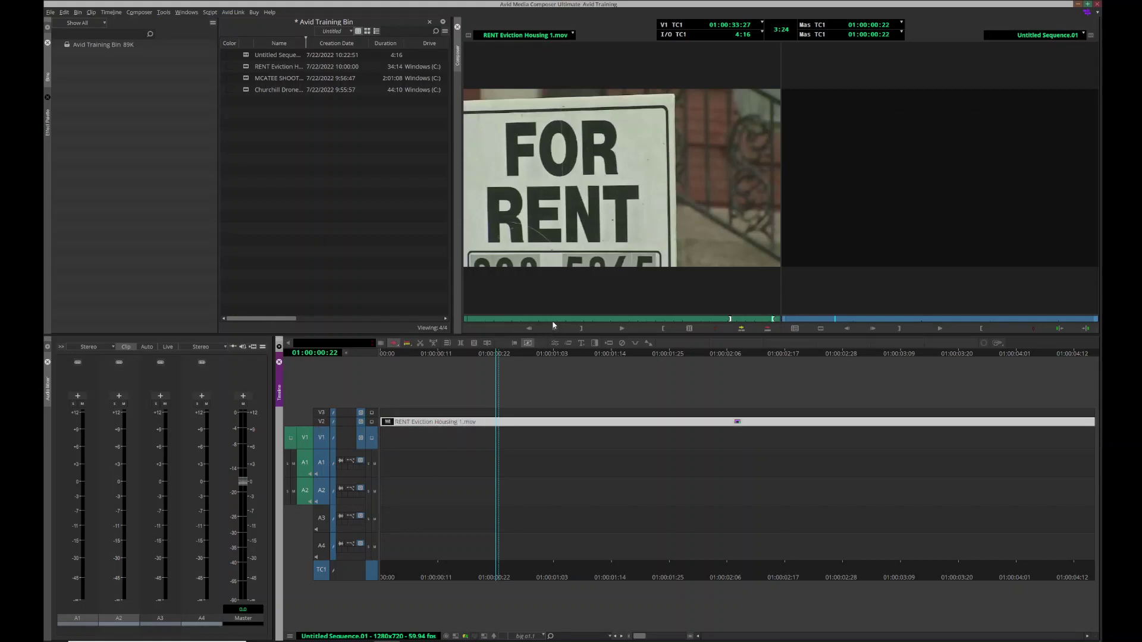
mouse_move(542, 319)
left_mouse_down()
mouse_move(506, 320)
mouse_move(641, 316)
mouse_move(613, 312)
mouse_move(598, 314)
mouse_move(650, 327)
left_mouse_up()
key("space")
key("i")
key("o")
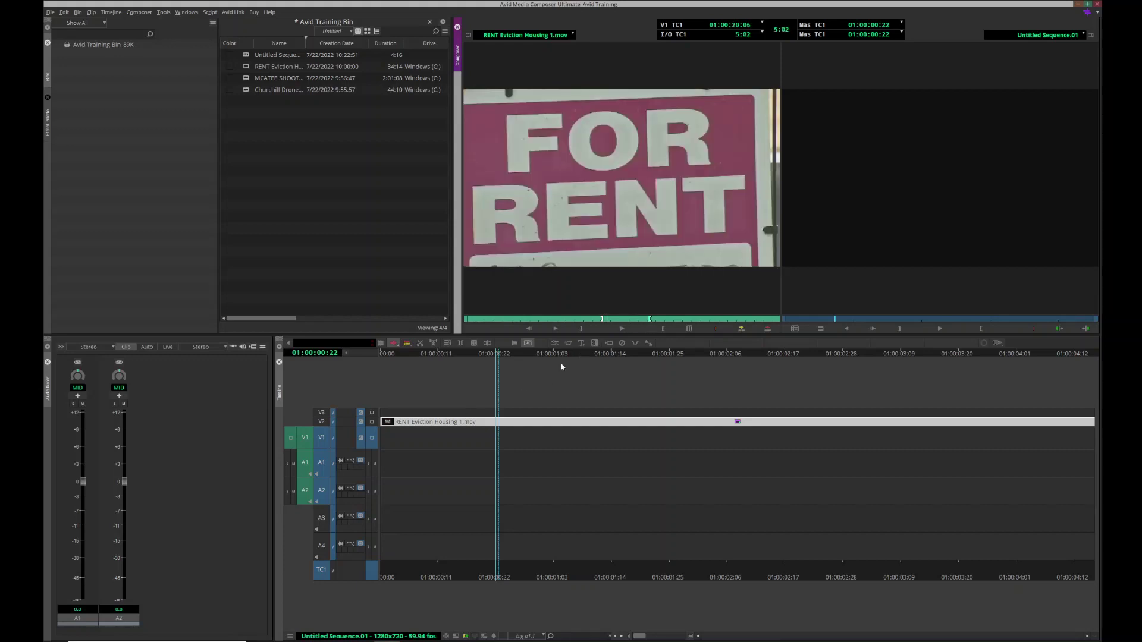
key("Left")
key("Left")
key("Left")
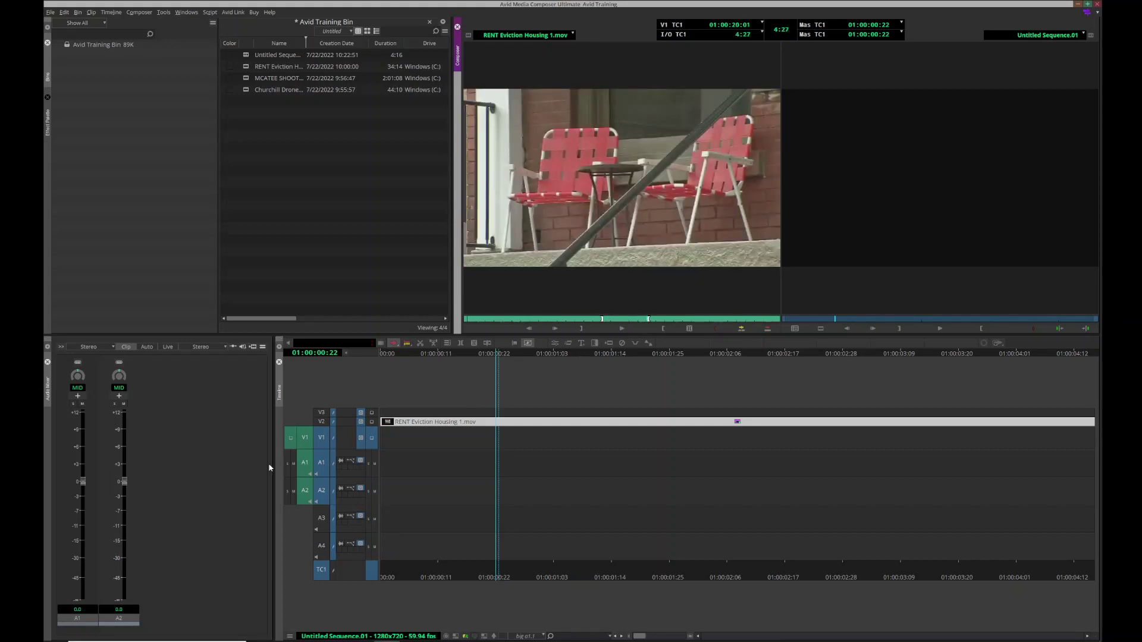
Overwrite the porch-chairs shot onto V1 at the sequence start, leaving A2 out.
left_click(319, 473)
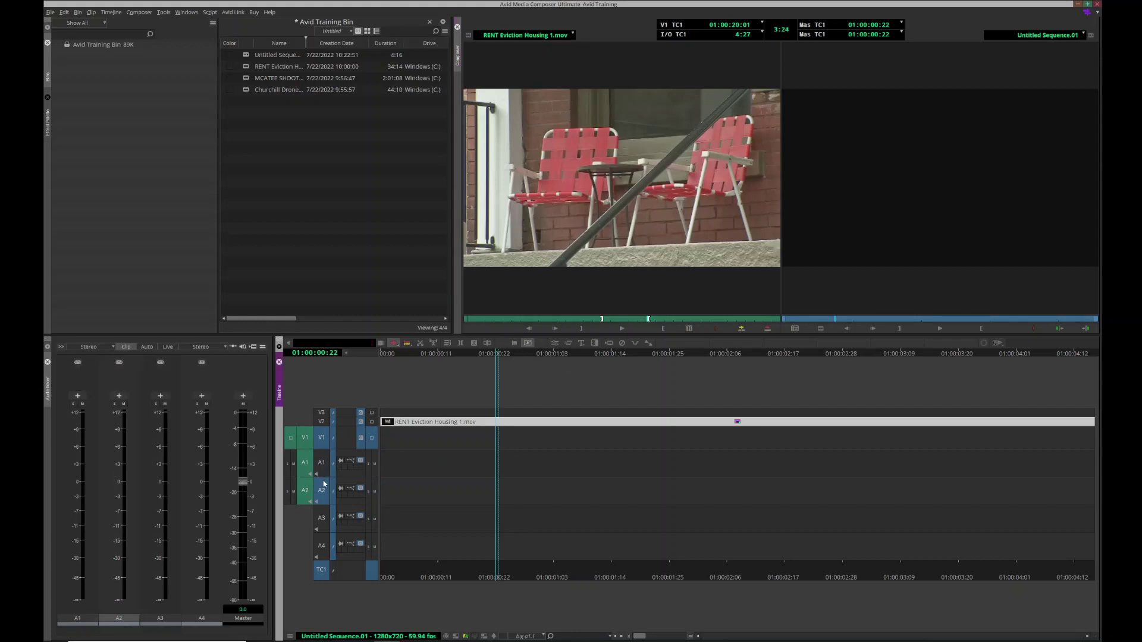
left_click(323, 489)
key("Home")
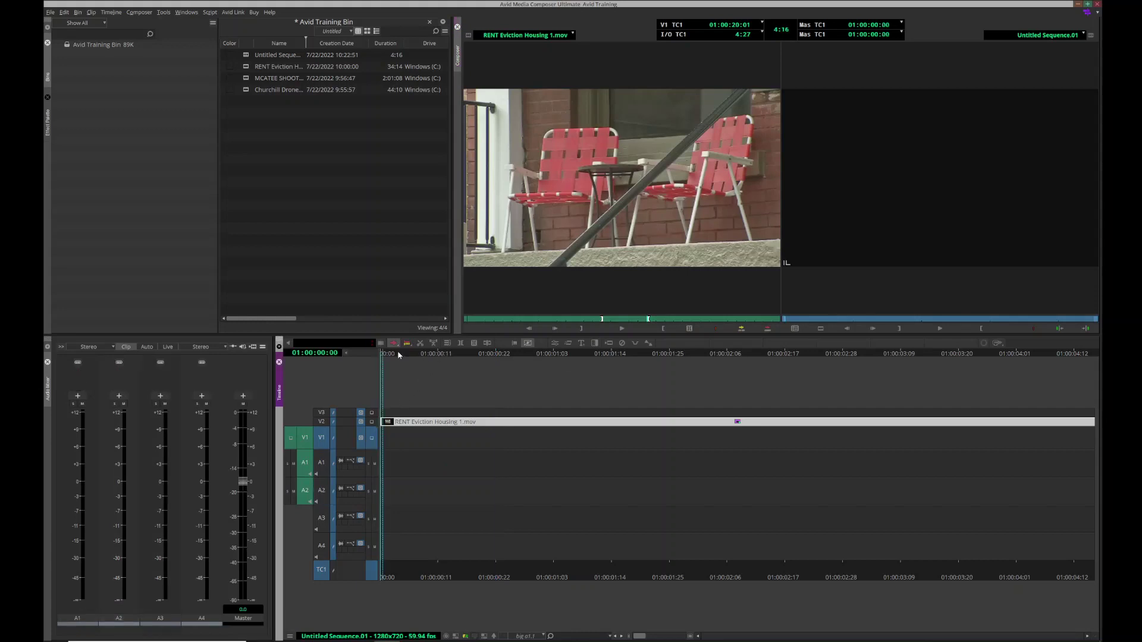
key("b")
Monitor V2 and play the sequence to preview the sign over the chairs.
left_click(492, 355)
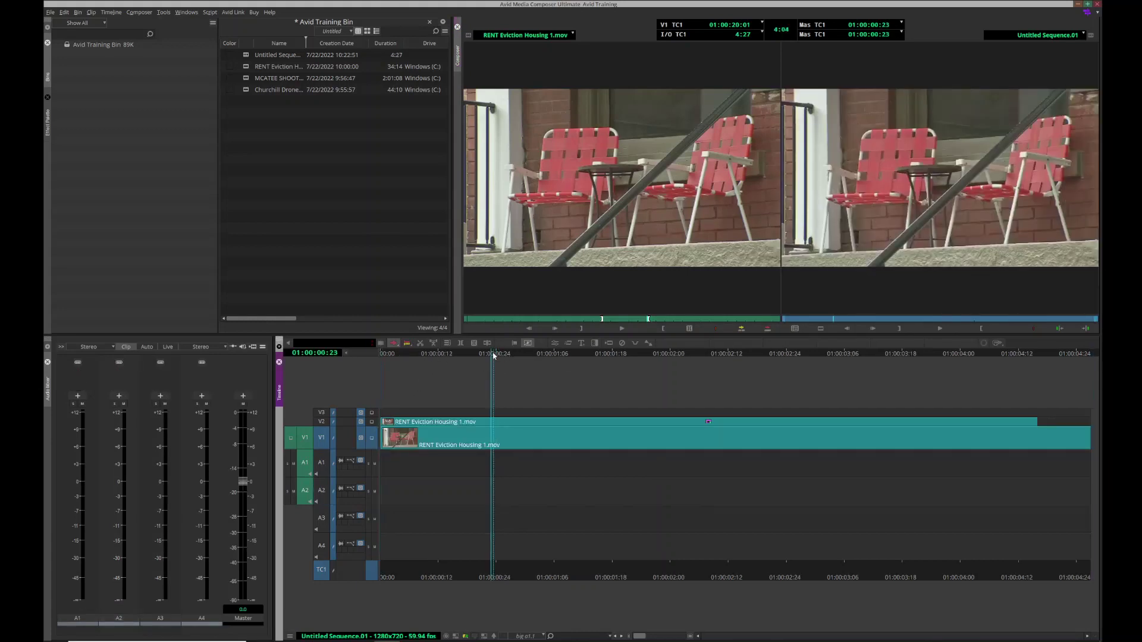
left_click(372, 423)
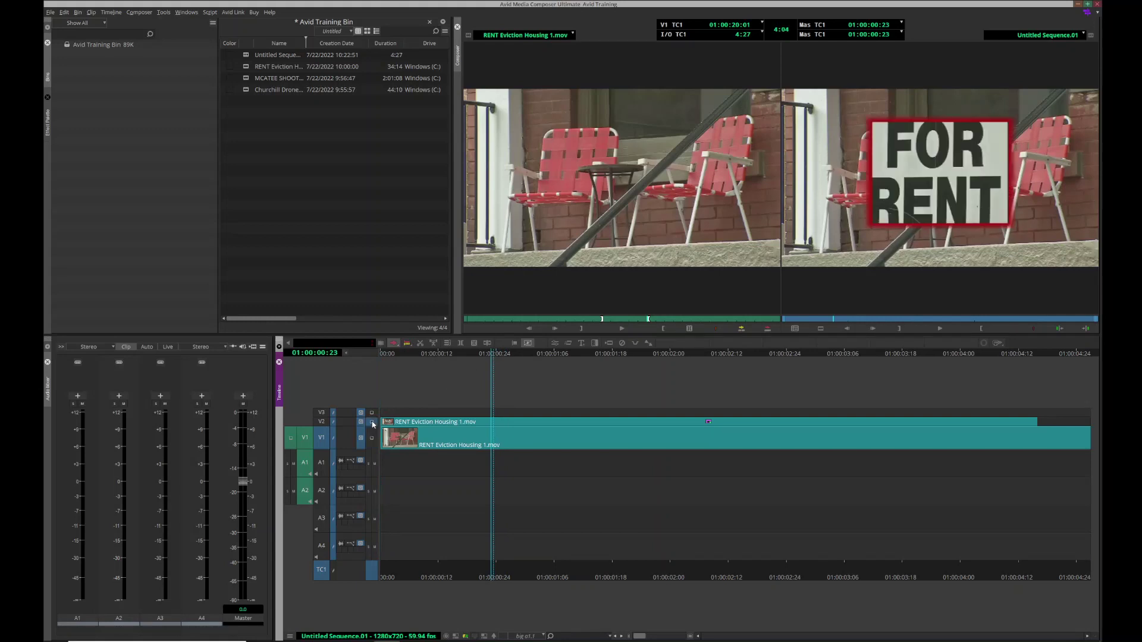
left_click_drag(493, 354, 538, 363)
key("space")
key("space")
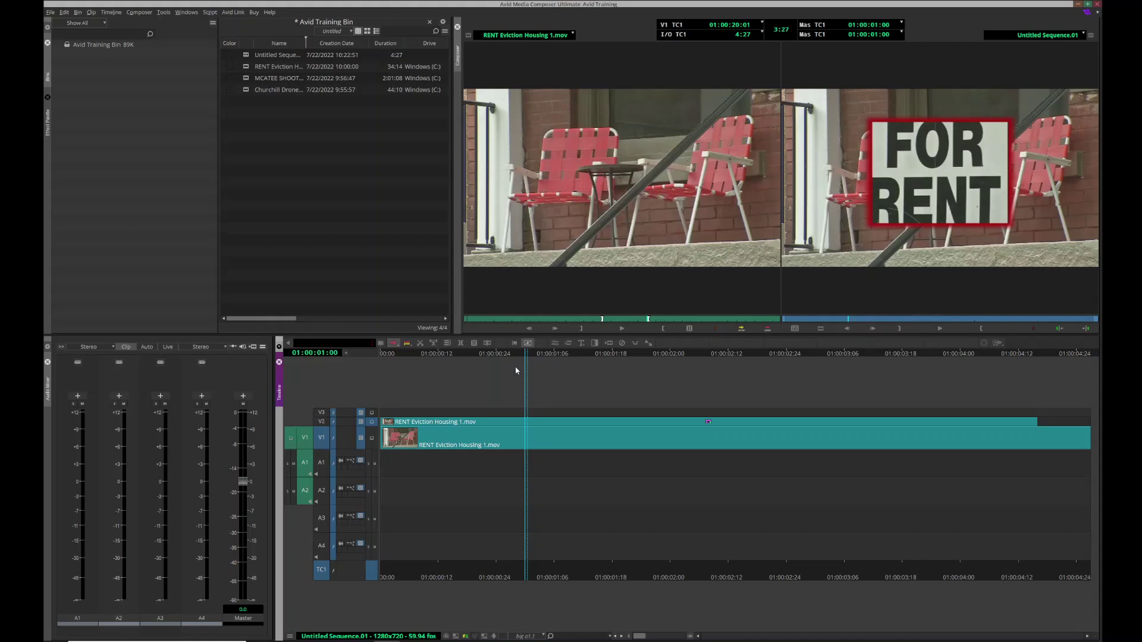
left_click(48, 122)
Apply 3D Warp to the V1 porch clip, scale it to 150 and shift it left.
left_click_drag(220, 51, 538, 440)
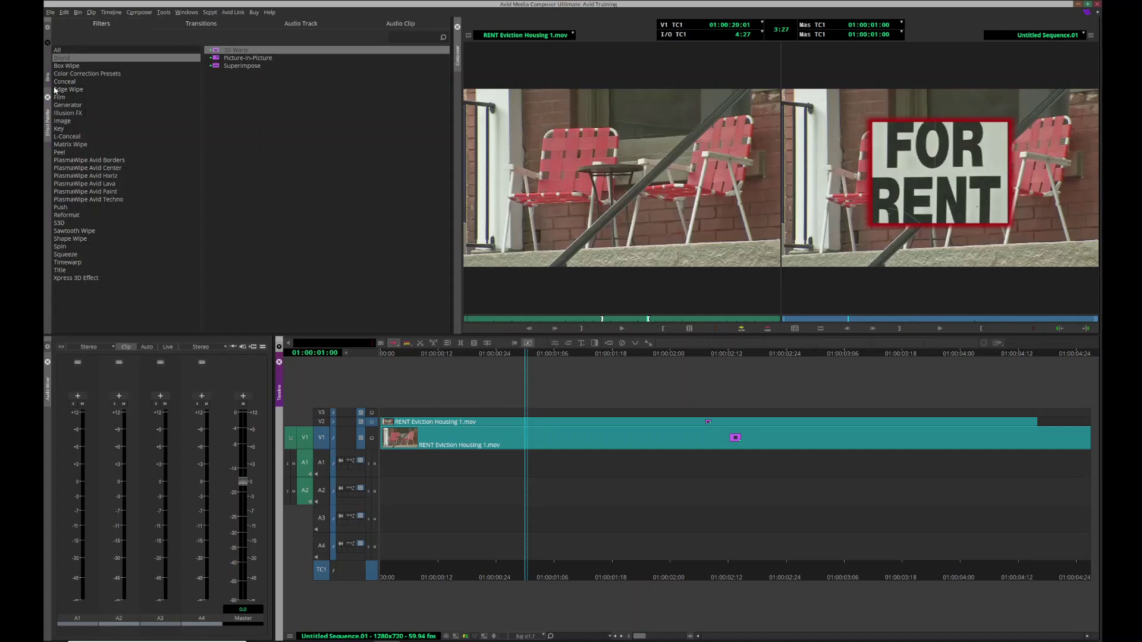
left_click(554, 345)
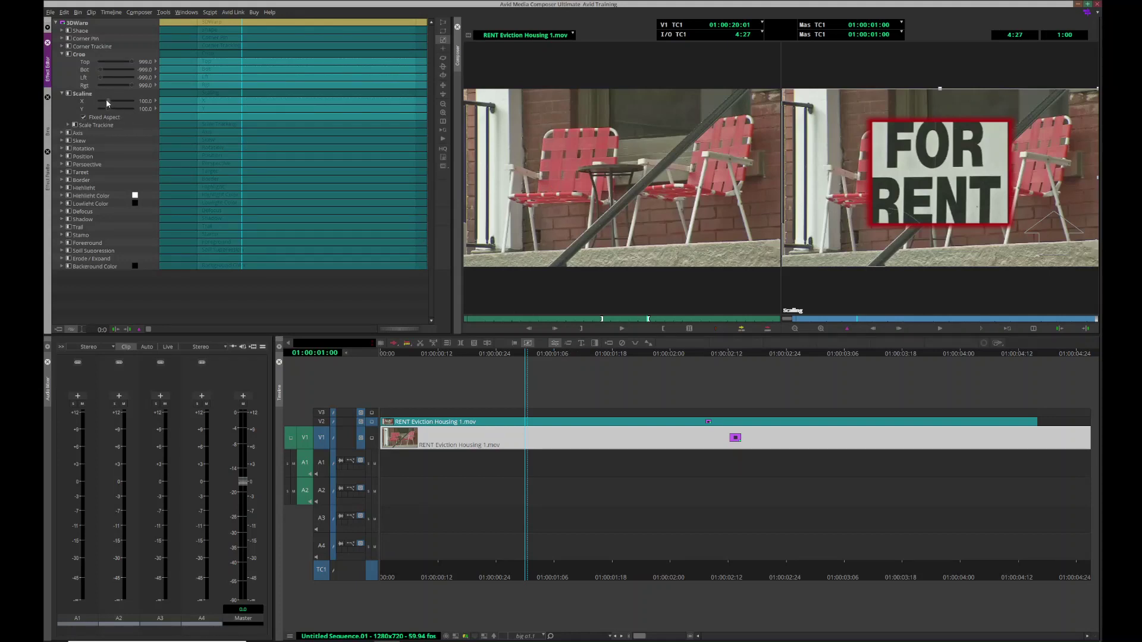
left_click_drag(107, 103, 110, 104)
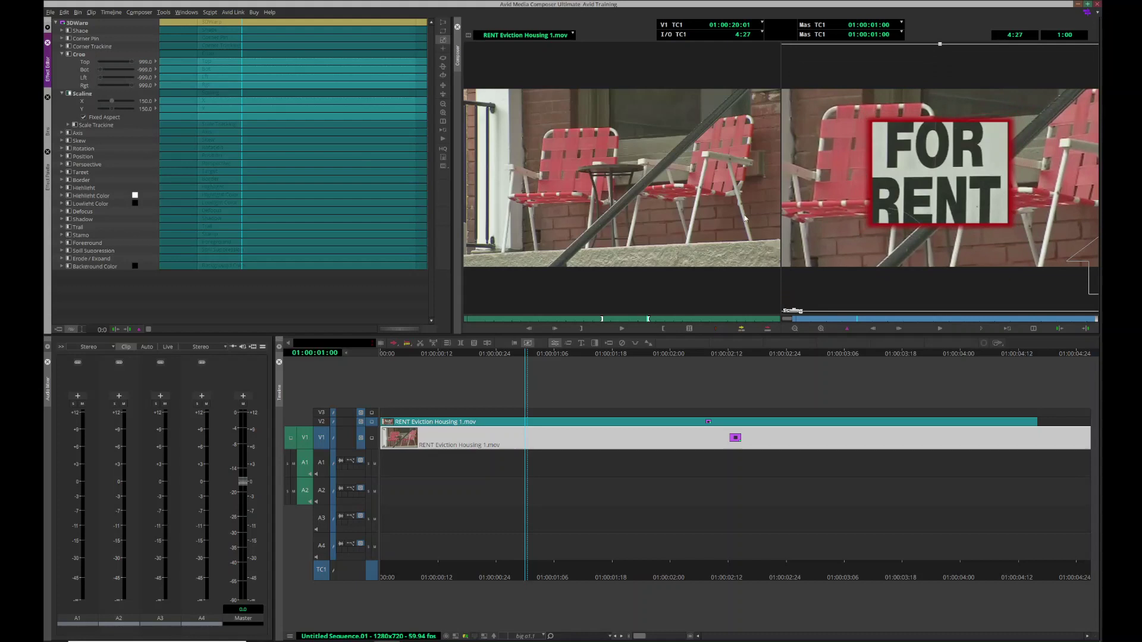
left_click_drag(871, 140, 842, 118)
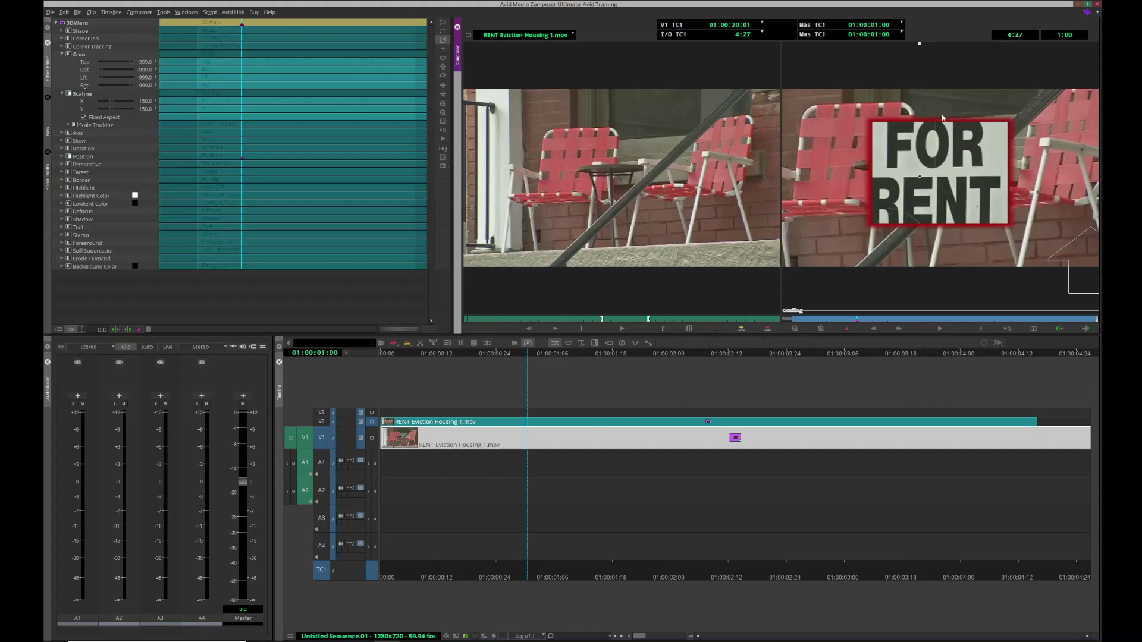
Defocus the porch-chairs background to horizontal 15, vertical 10.
left_click(62, 211)
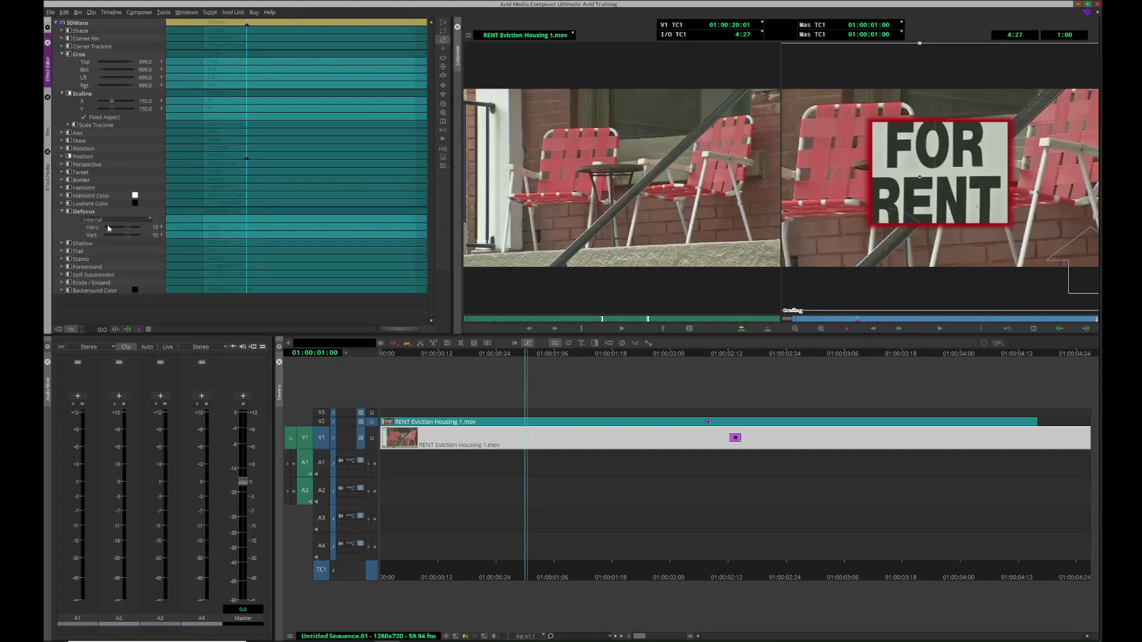
left_click_drag(129, 228, 143, 226)
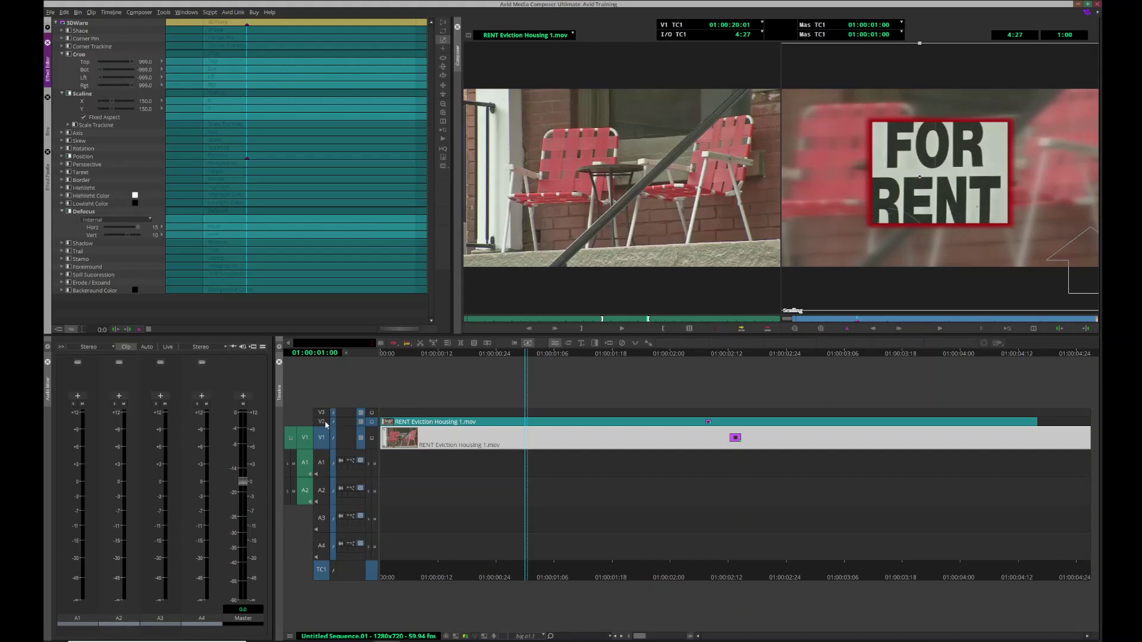
left_click(326, 439)
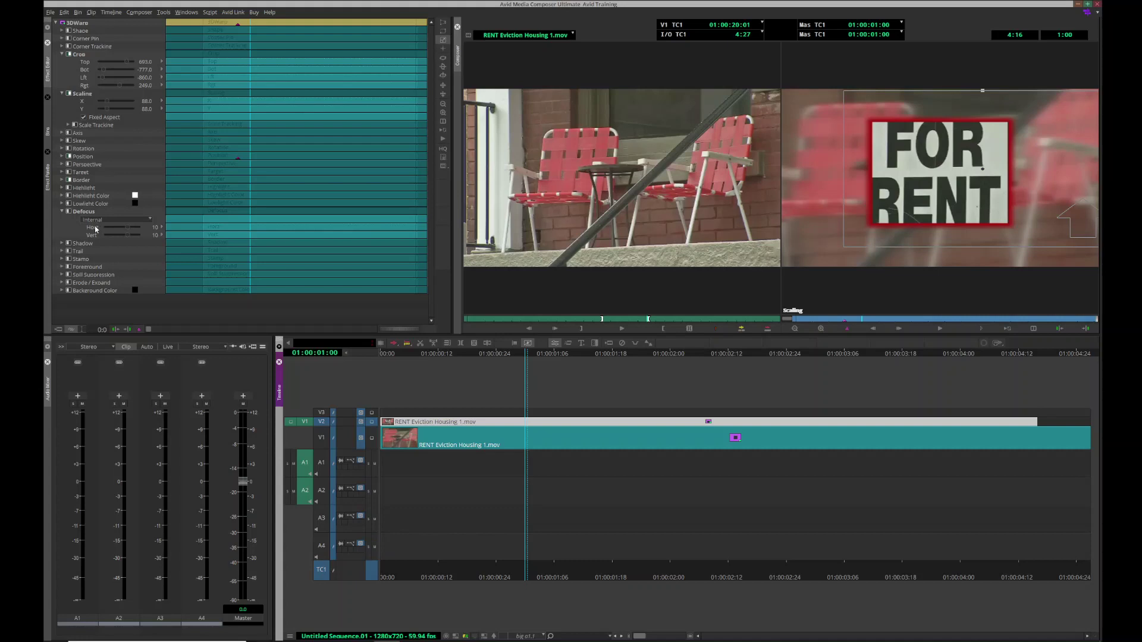
Set the sign's drop shadow to opacity 86, X offset 31, Y offset -51.
left_click(62, 243)
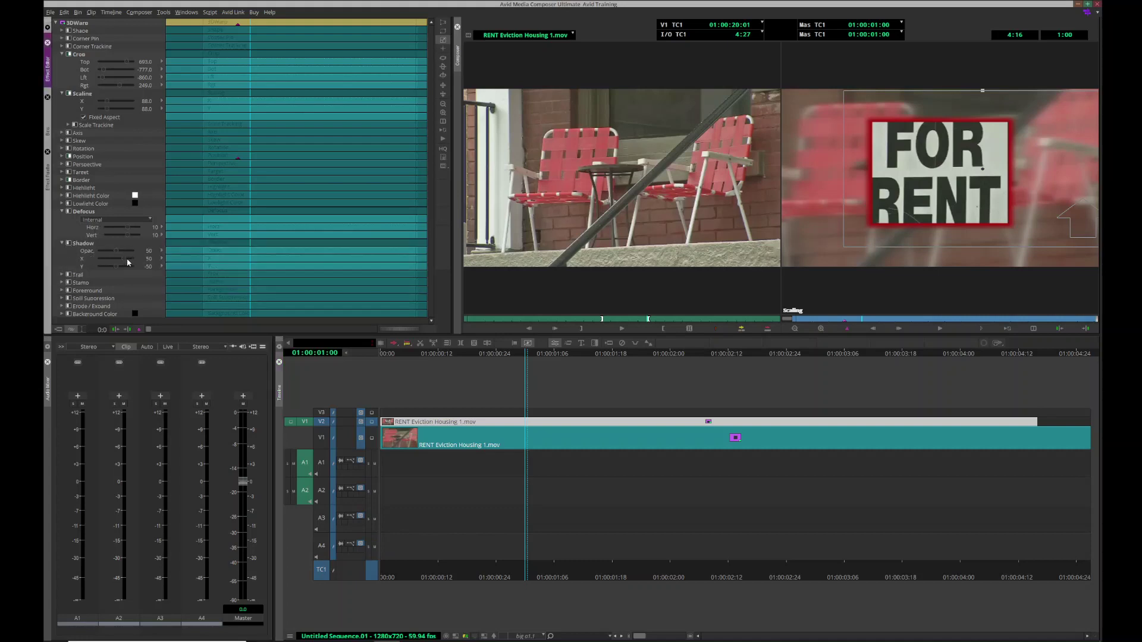
mouse_move(125, 261)
left_mouse_down()
mouse_move(114, 267)
mouse_move(128, 254)
left_mouse_up()
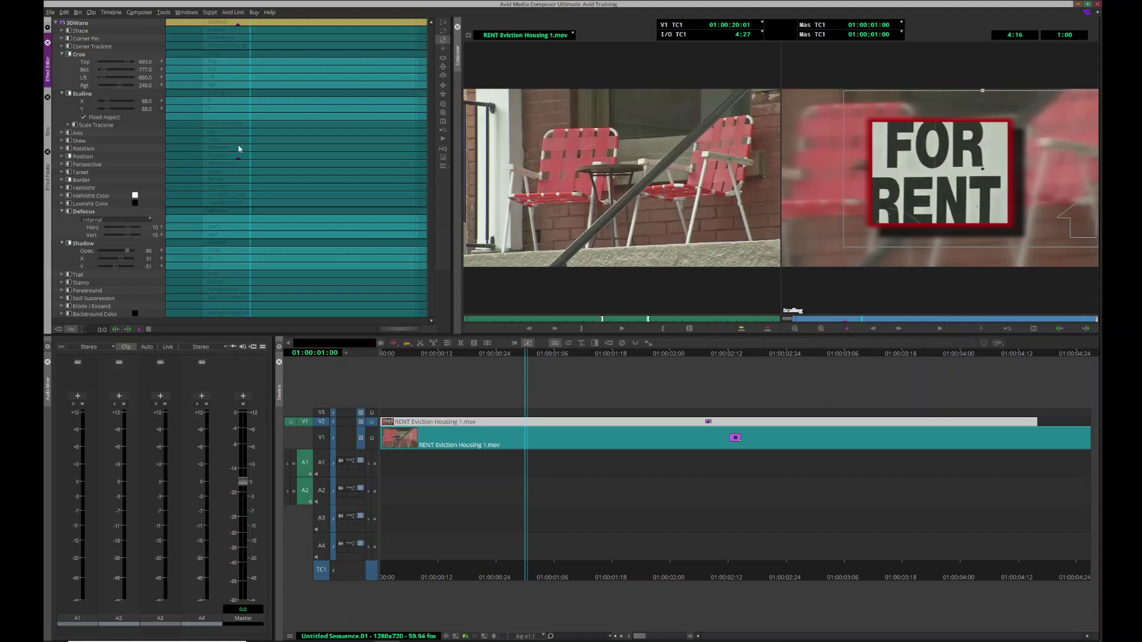
Keyframe all parameters at the start and move the FOR RENT sign left and down.
left_click(238, 30)
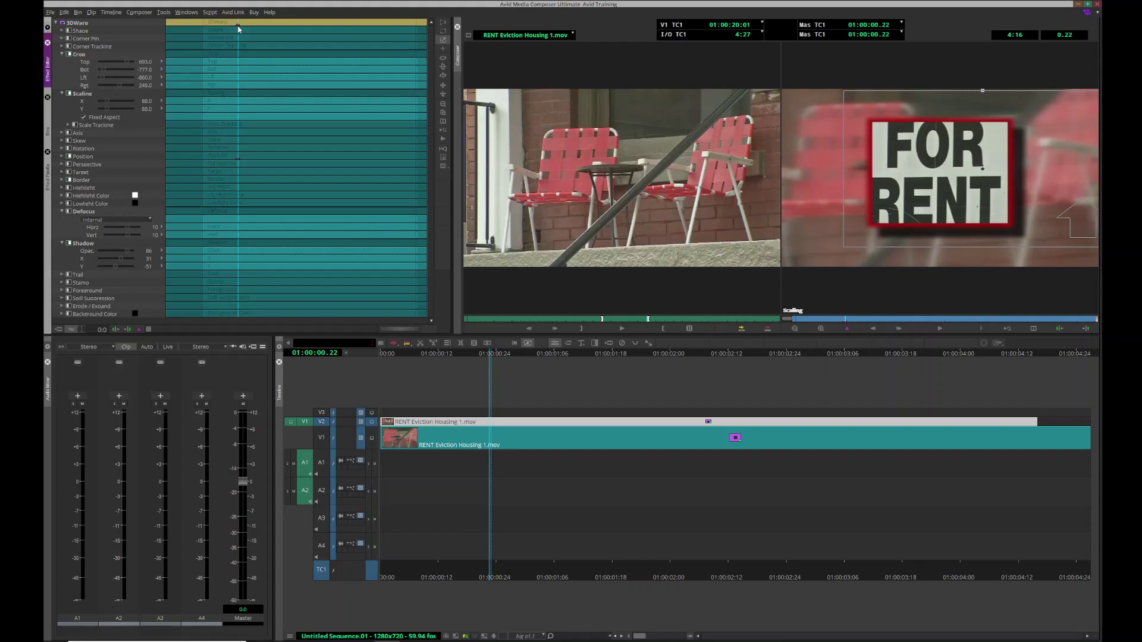
left_click(238, 27)
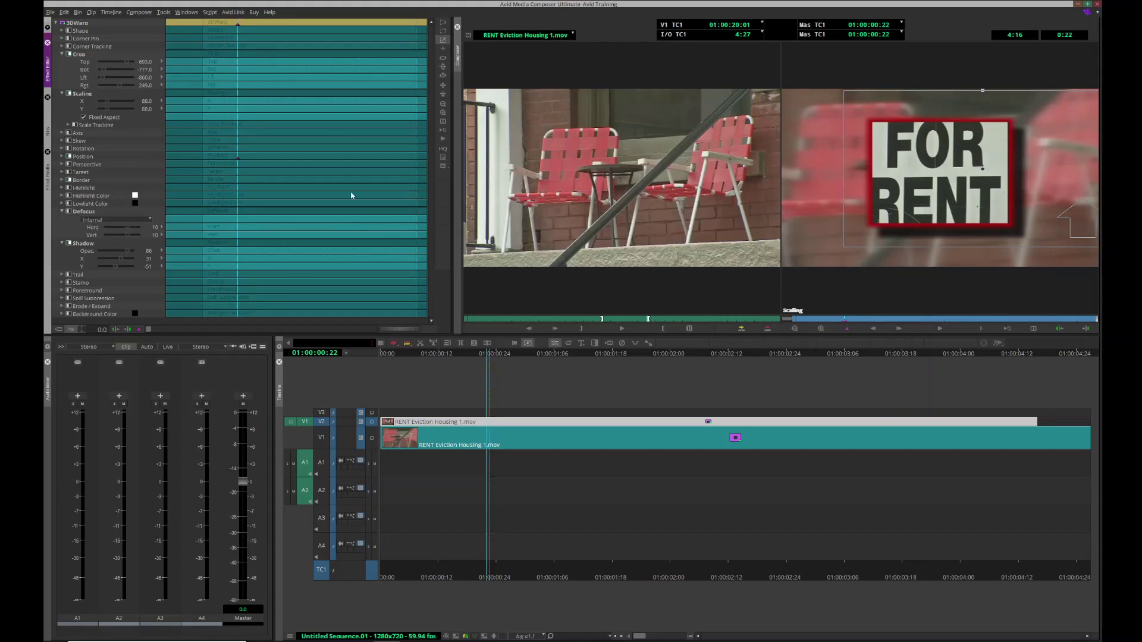
left_click(141, 329)
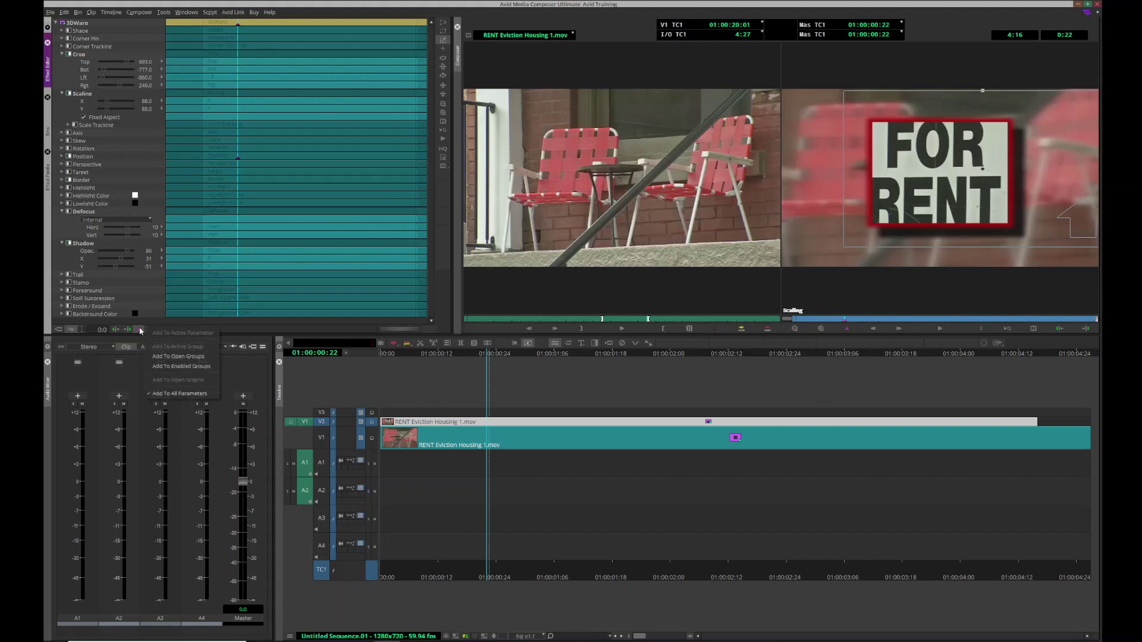
left_click(141, 330)
mouse_move(240, 30)
left_mouse_down()
mouse_move(377, 35)
mouse_move(240, 28)
left_mouse_up()
left_click_drag(971, 143, 847, 150)
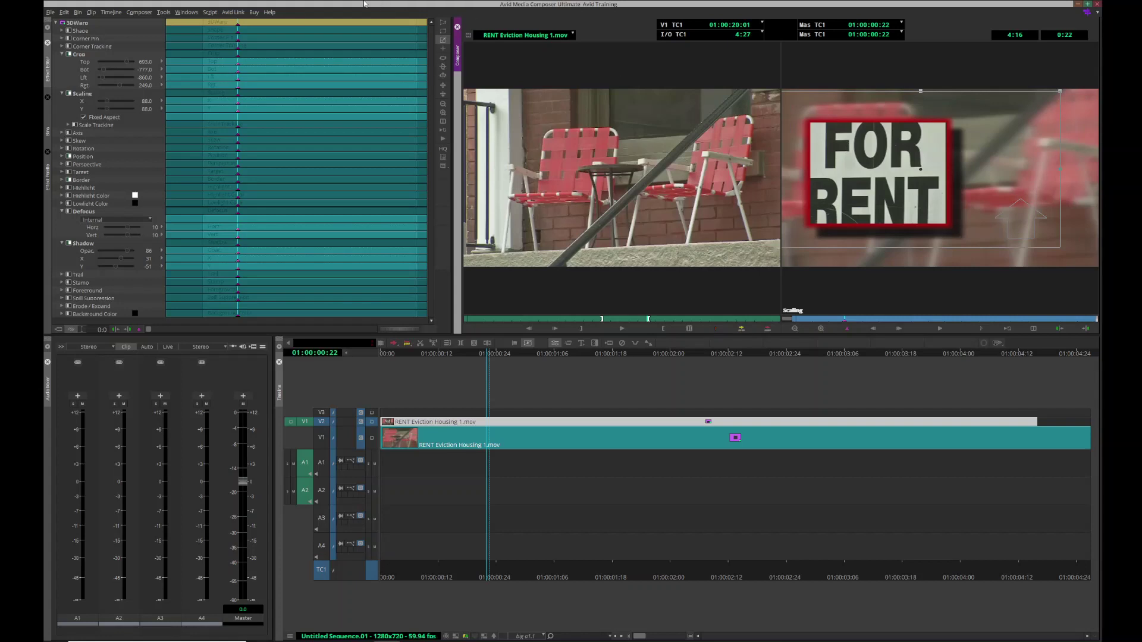
Add keyframes around 4:03 with the sign slid right, then play back the move.
left_click_drag(361, 30, 397, 28)
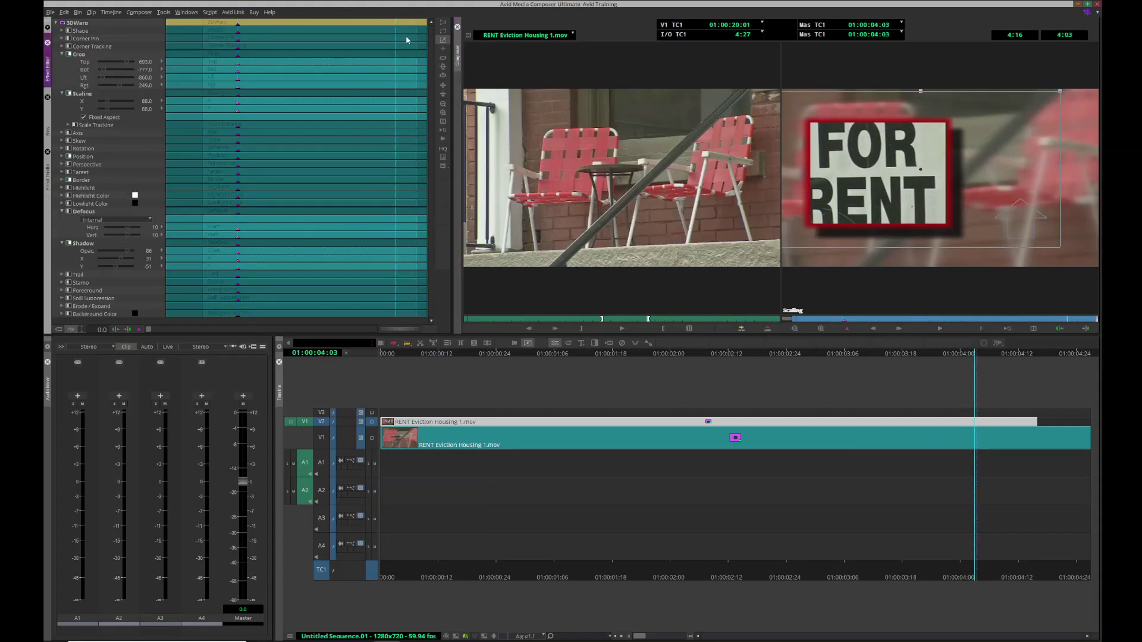
key("apostrophe")
left_click_drag(900, 166, 1019, 166)
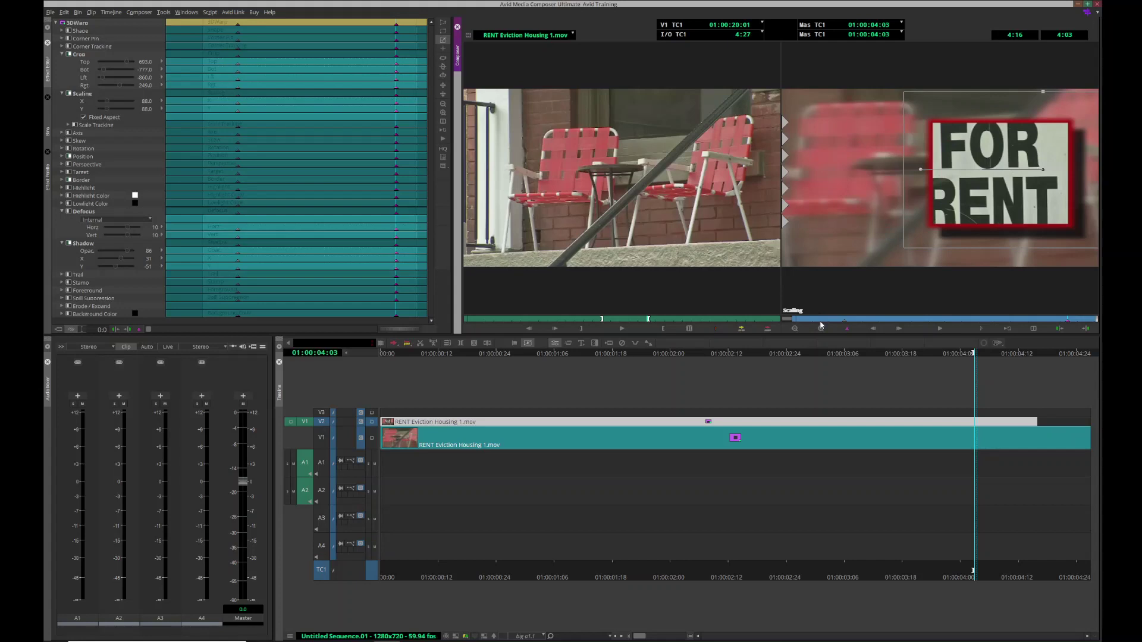
key("Home")
key("space")
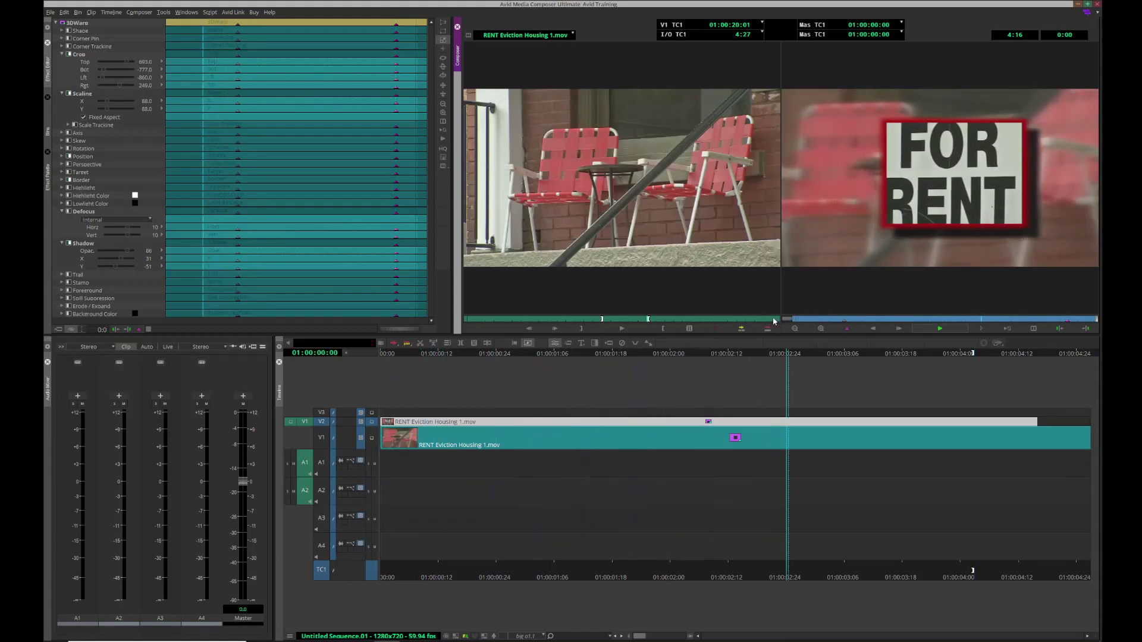
key("space")
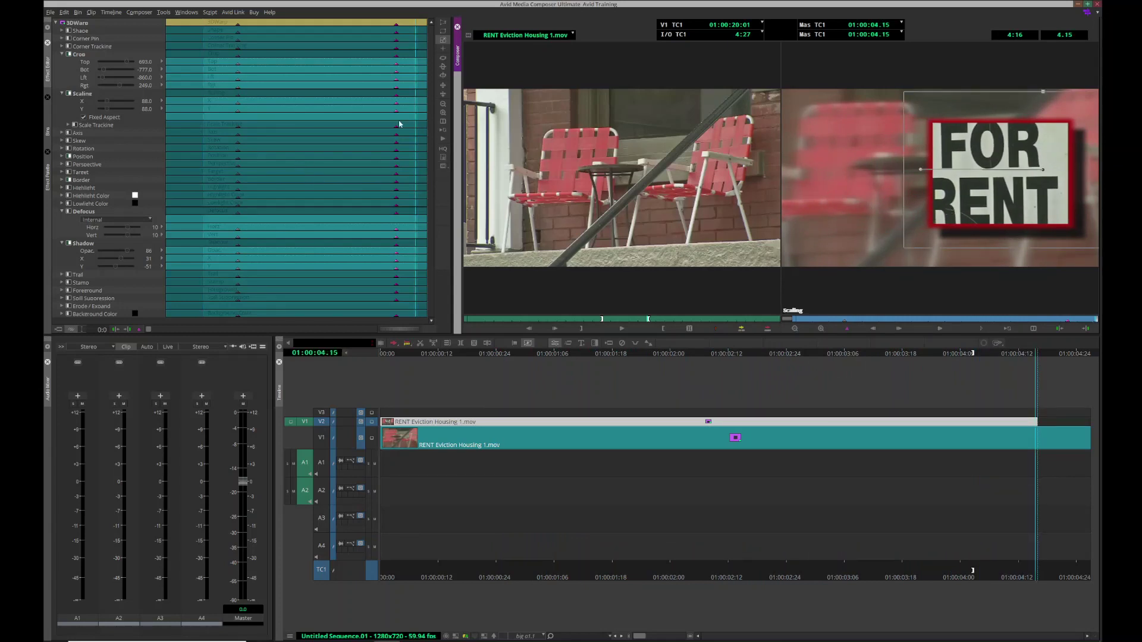
Keyframe the sign's Z rotation to -20 at the end keyframe and 60 at the first.
left_click(74, 150)
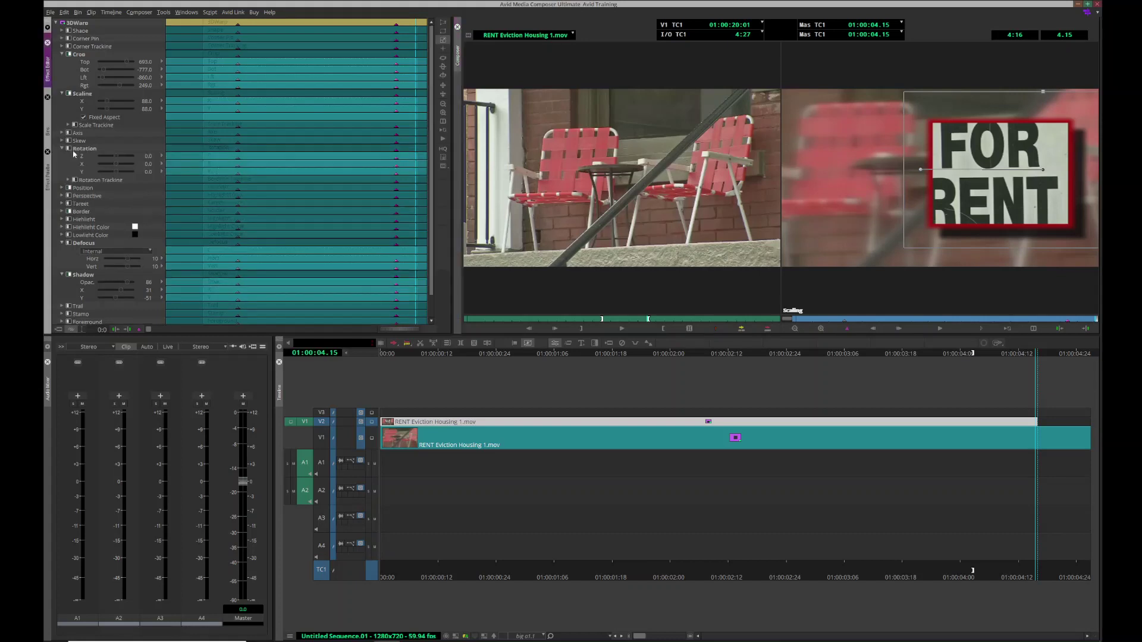
left_click_drag(111, 158, 115, 159)
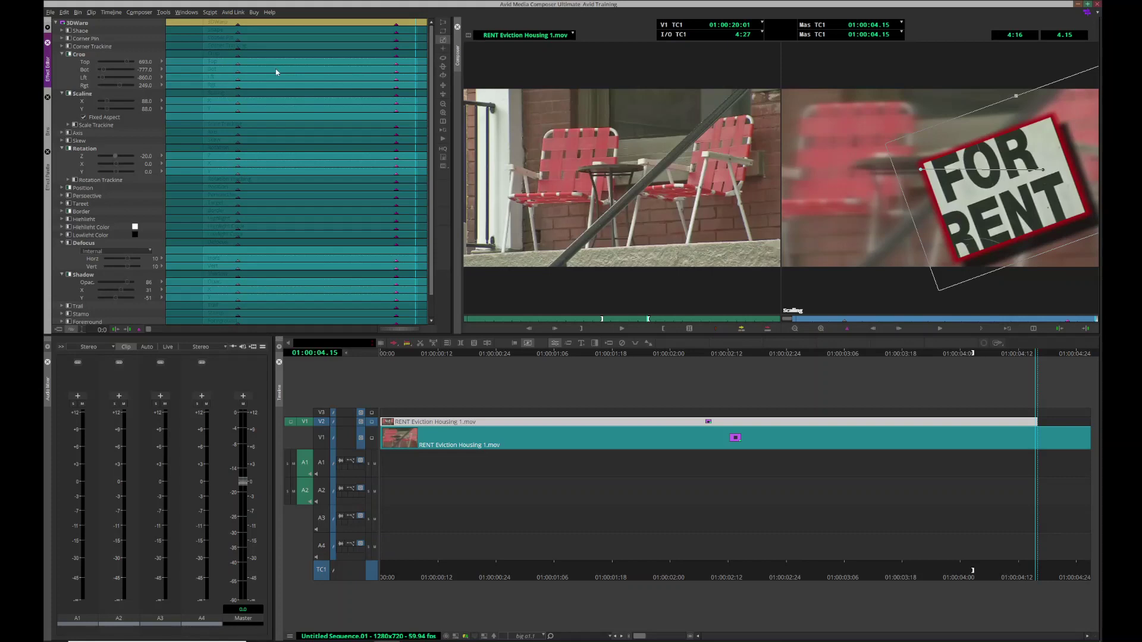
left_click(391, 29)
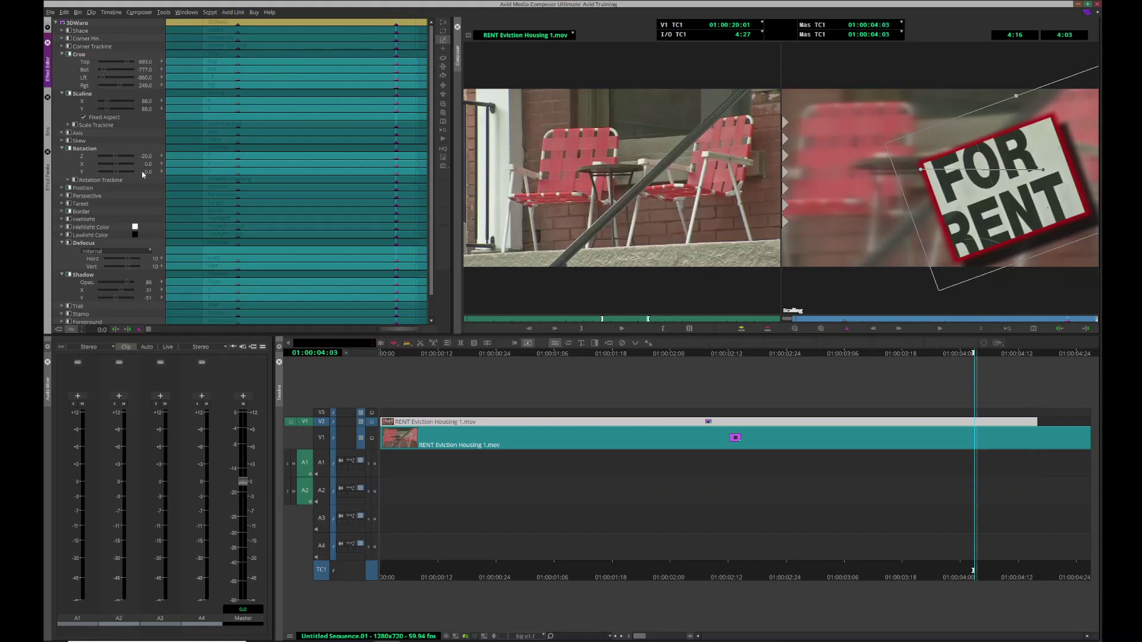
left_click(238, 27)
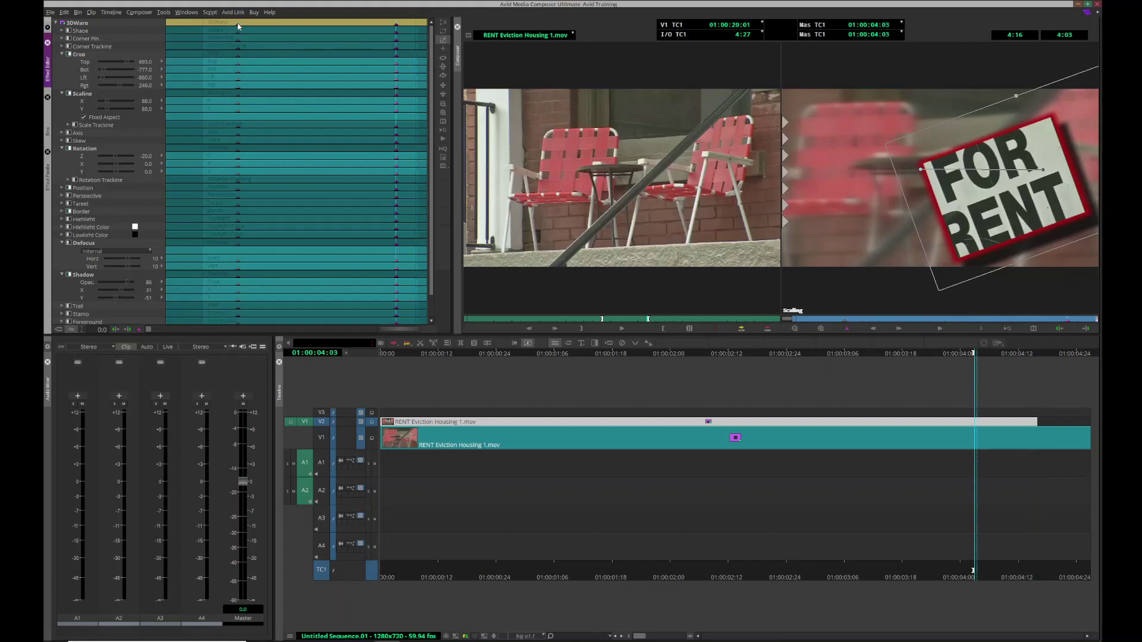
left_click(117, 155)
type("60")
key("Return")
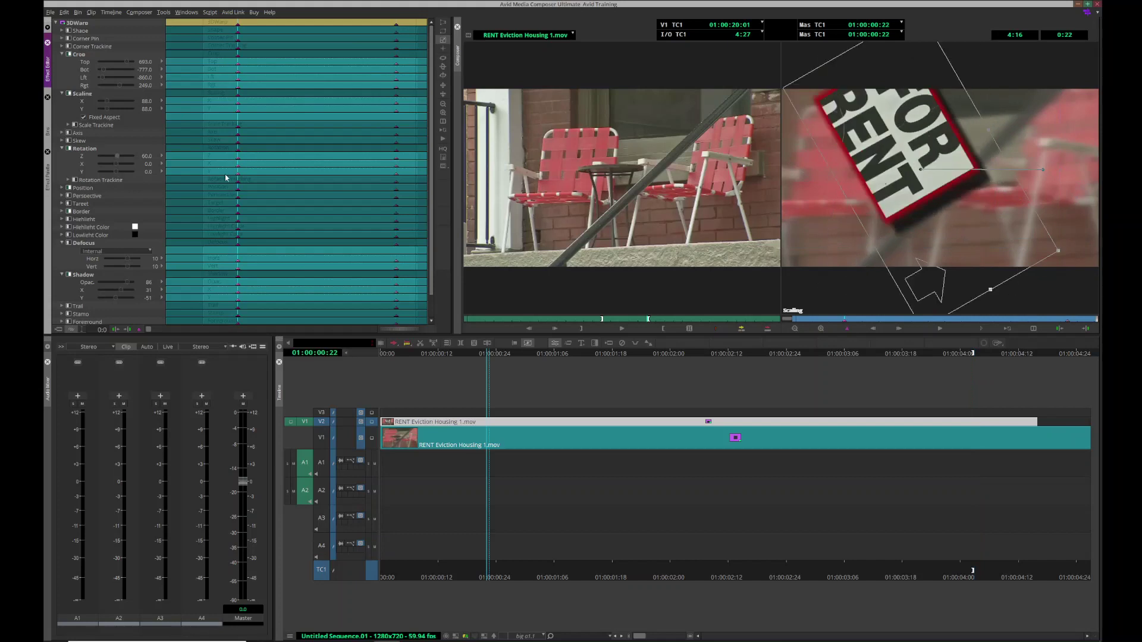
Exit Effect Mode and play the sequence from the start.
left_click(314, 344)
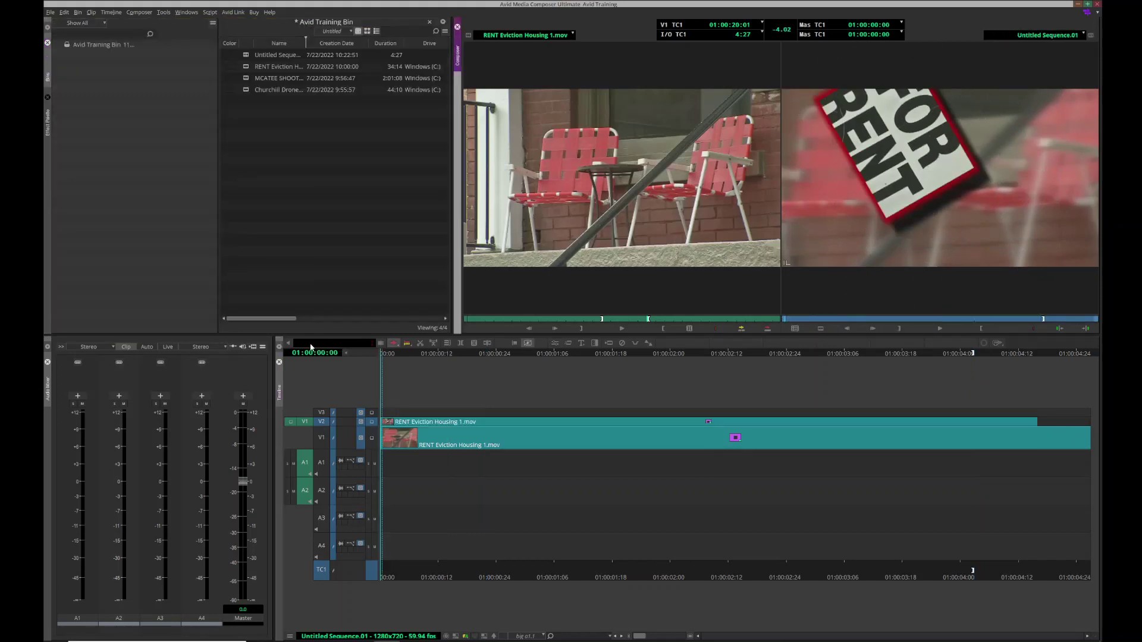
key("Home")
key("space")
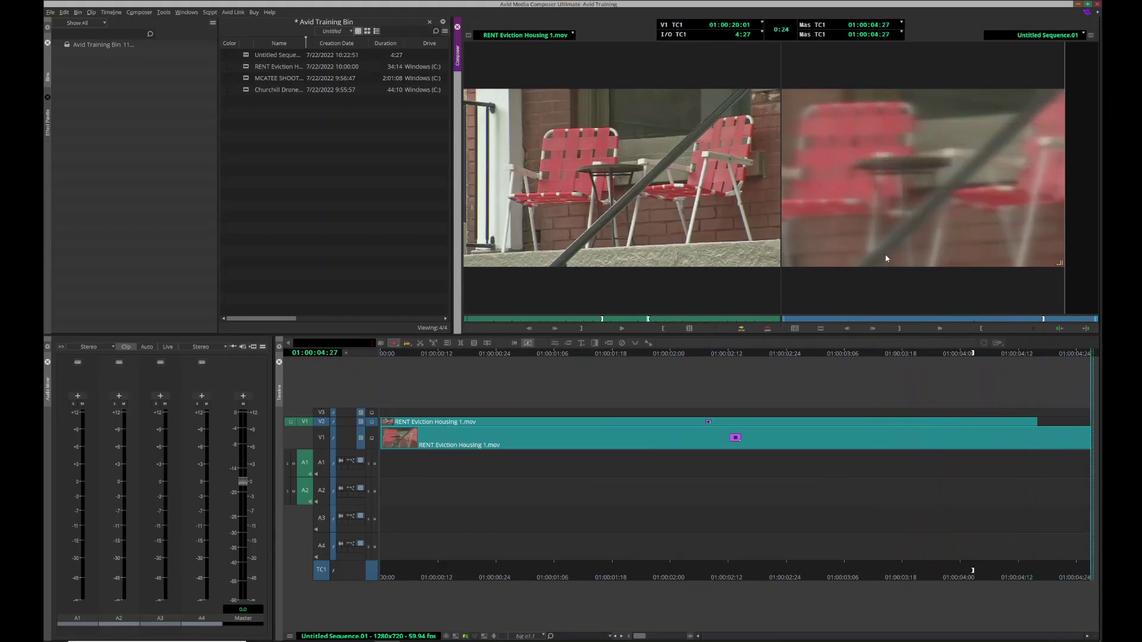
At 01:00:03:16, shift the V2 sign's axis along X in the effect settings.
left_click(894, 369)
left_click(557, 345)
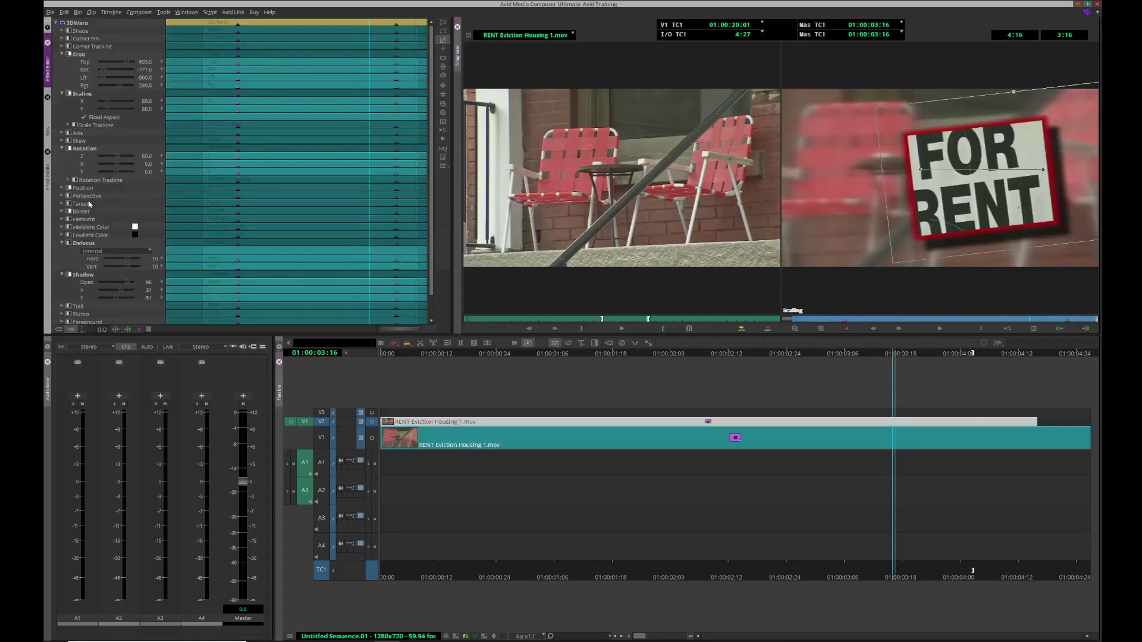
scroll(70, 236, "down", 3)
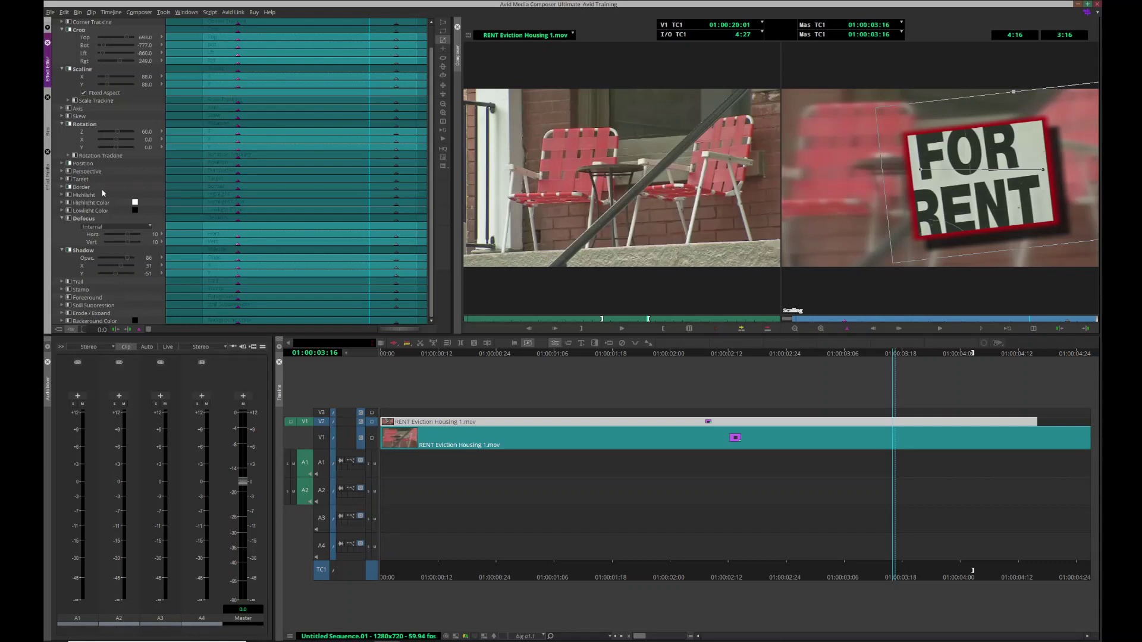
left_click(62, 117)
left_click(62, 116)
left_click(61, 109)
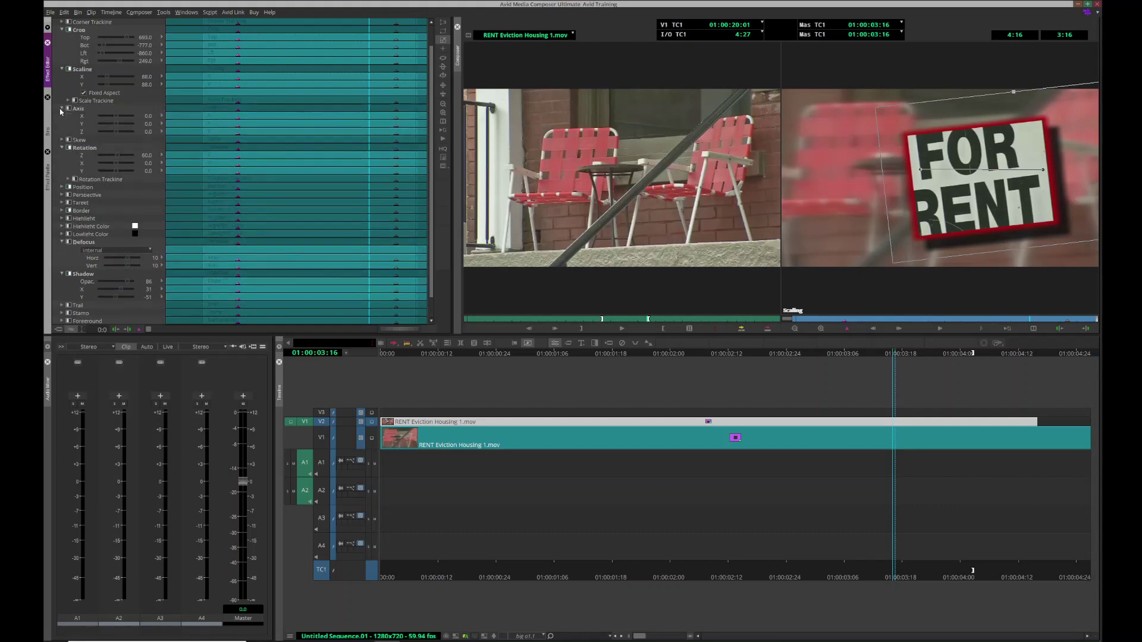
left_click_drag(111, 121, 116, 122)
Skew the sign horizontally to X -111 and move it up and left in the Record monitor.
left_click(61, 141)
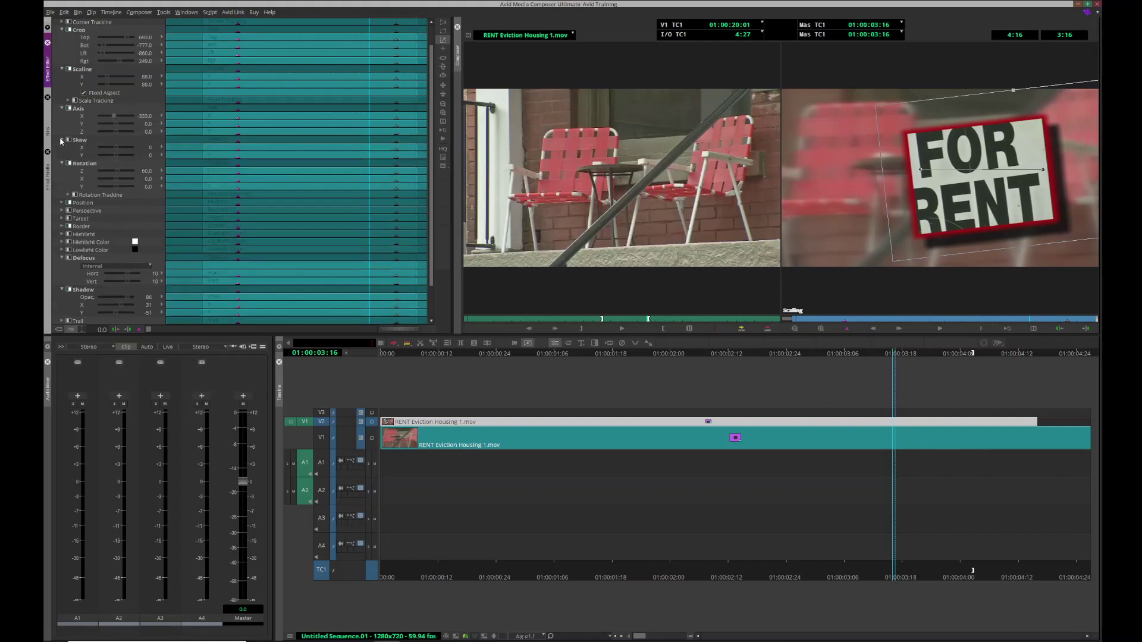
mouse_move(120, 150)
left_mouse_down()
mouse_move(133, 150)
mouse_move(117, 150)
left_mouse_up()
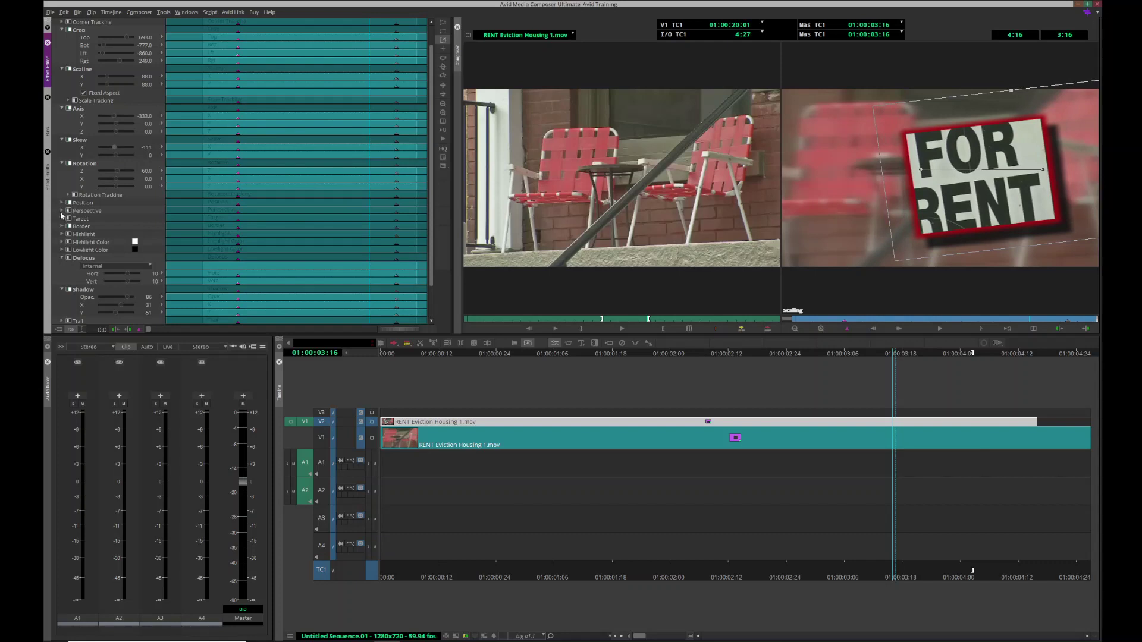
left_click(62, 211)
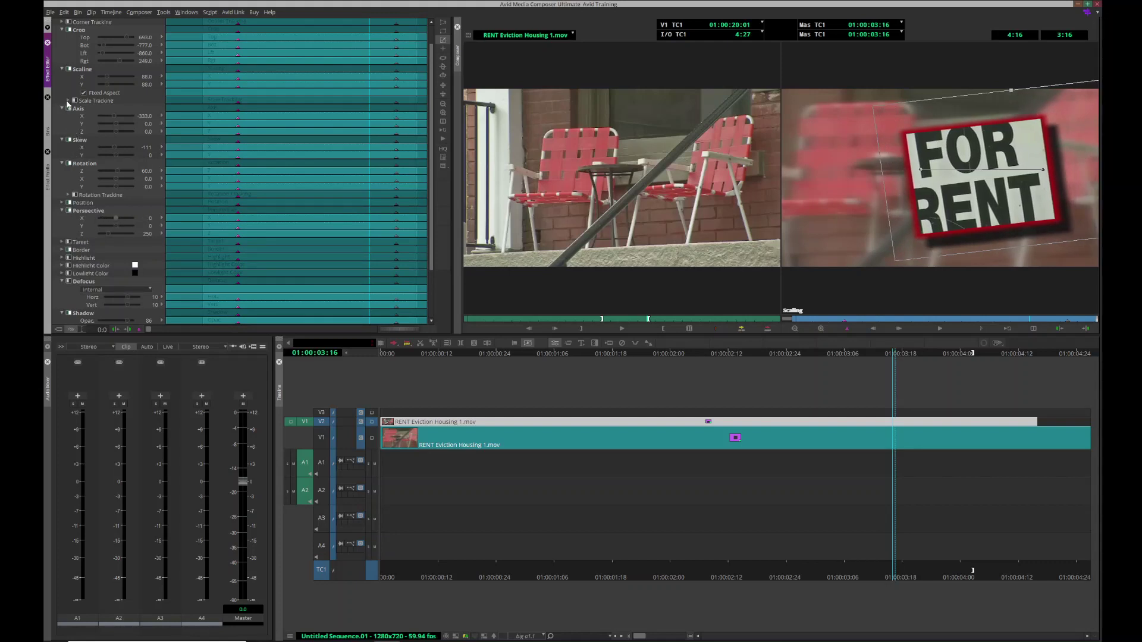
scroll(69, 95, "up", 3)
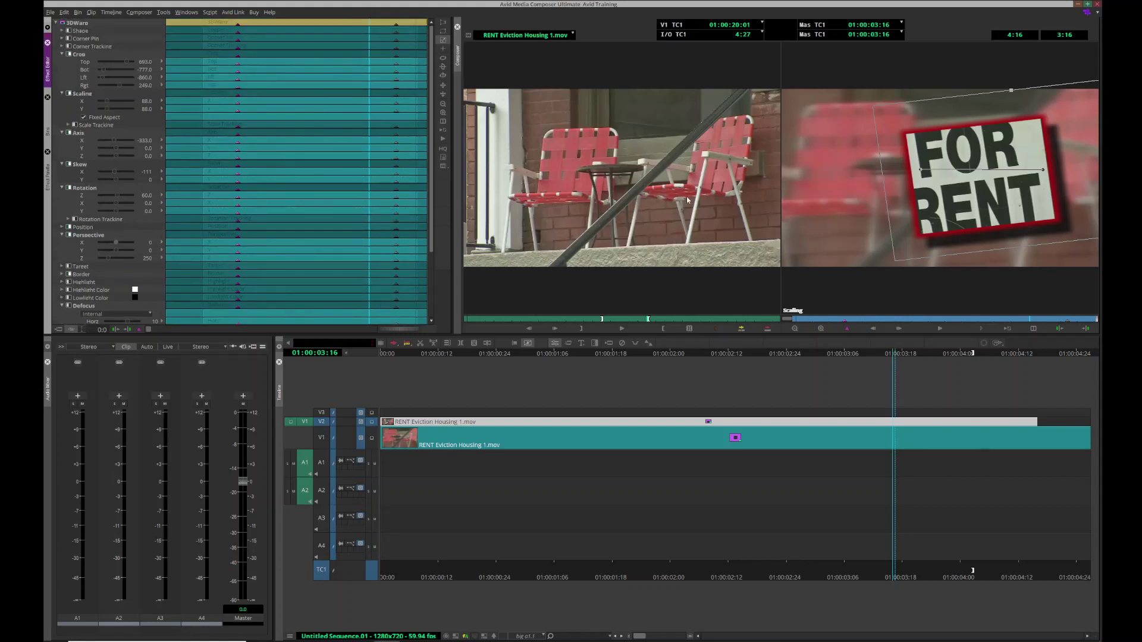
left_click_drag(964, 207, 886, 204)
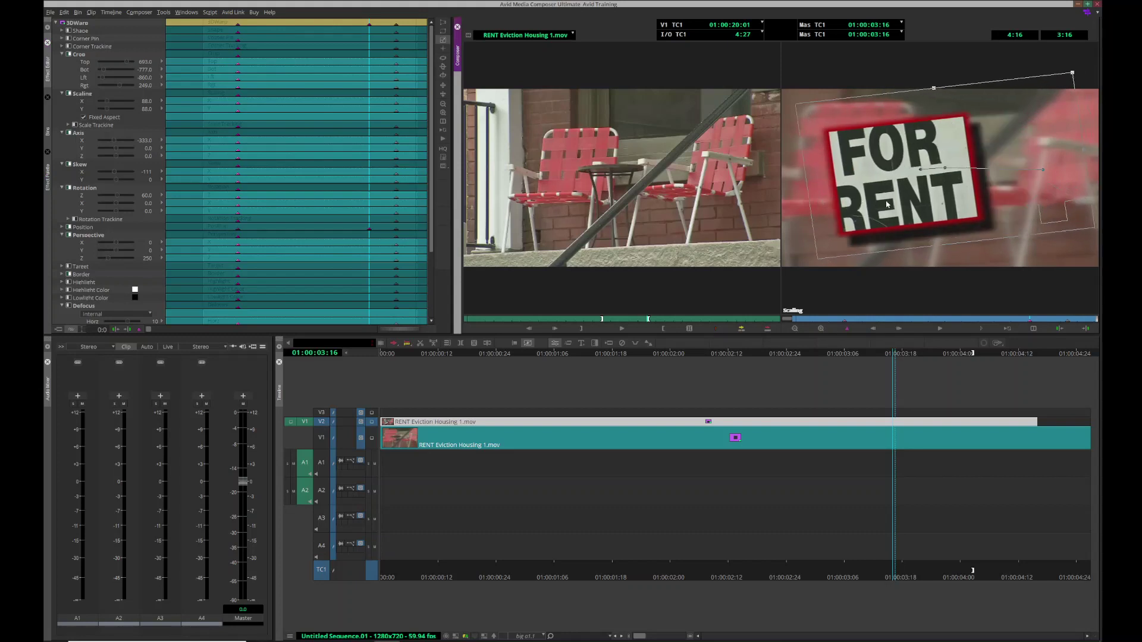